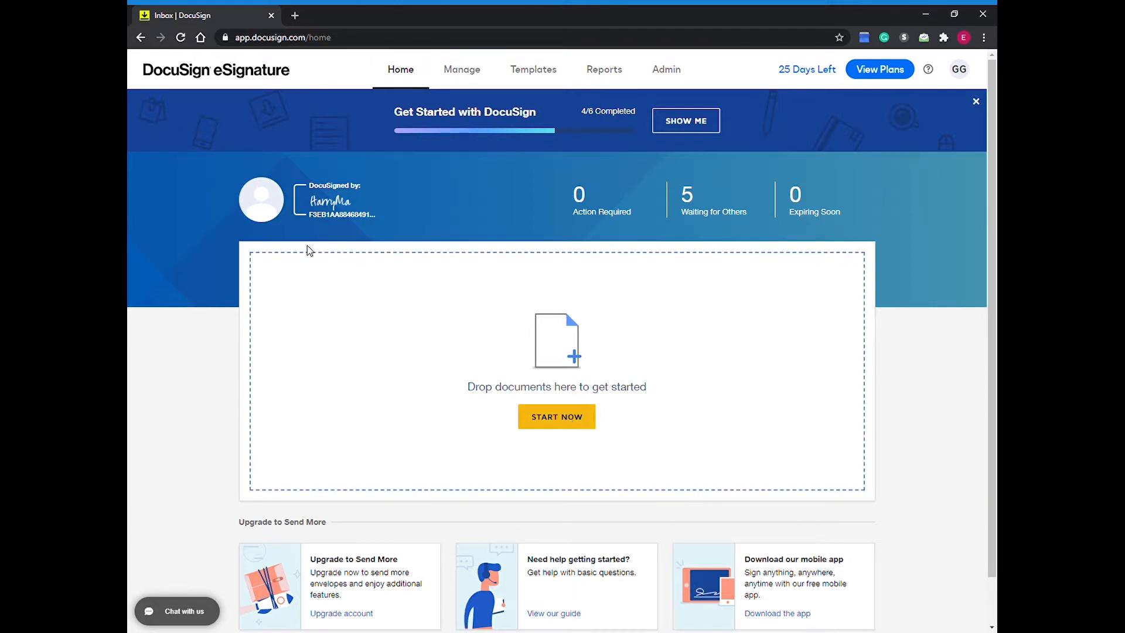
Step: Start an envelope with Basic-Non-Disclosure-Agreement[1].docx and continue to the recipients without applying a matching template
click(586, 411)
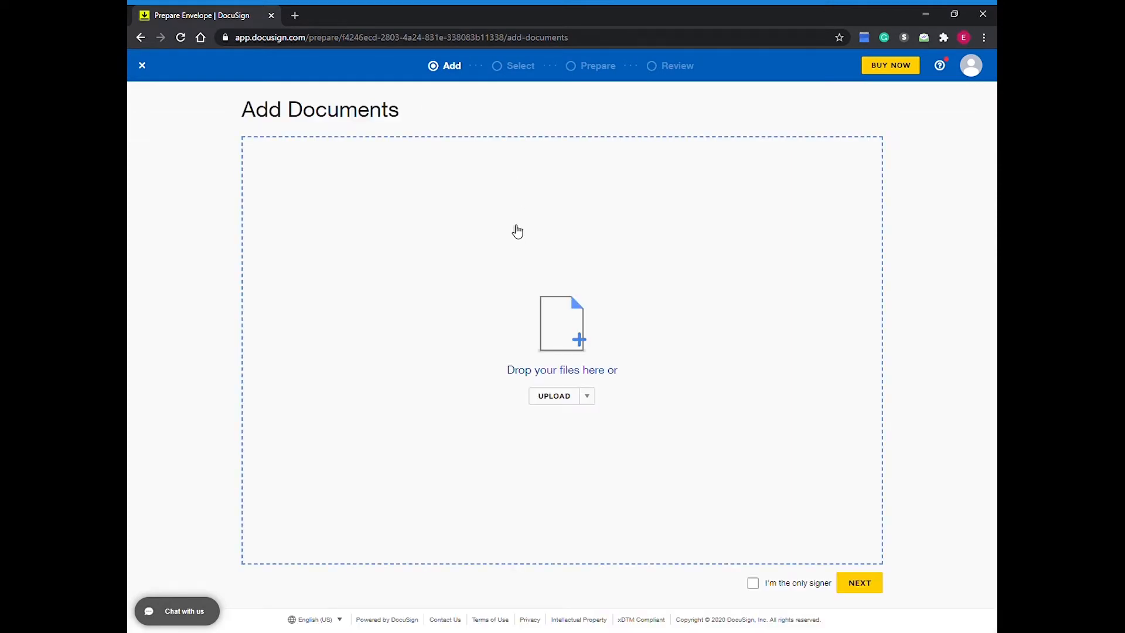
click(578, 397)
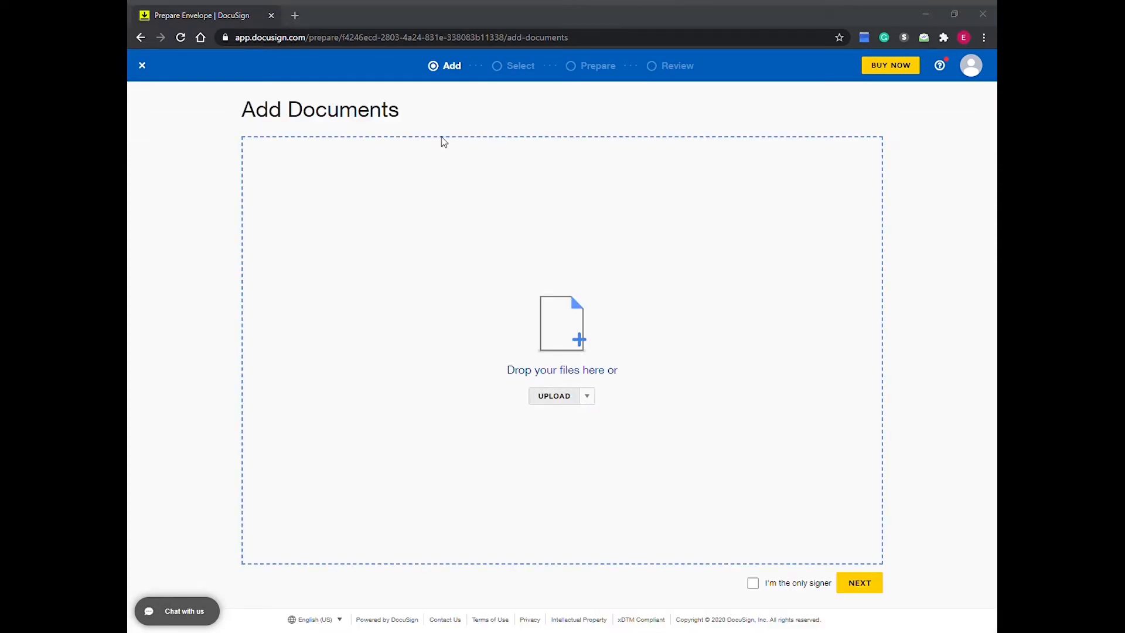
double_click(389, 139)
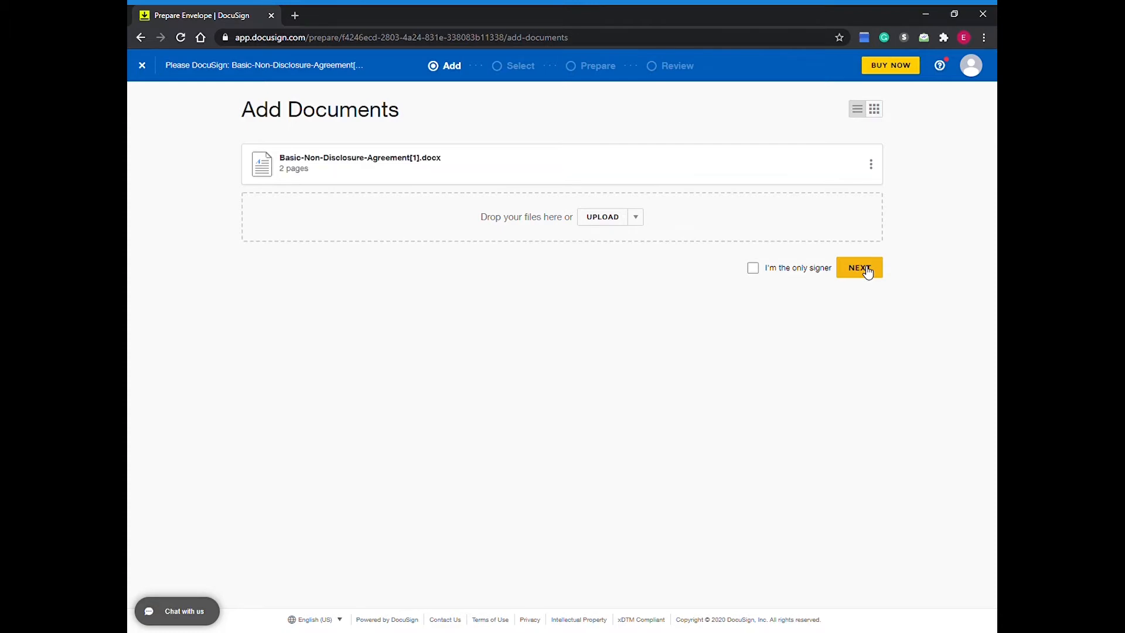
click(868, 271)
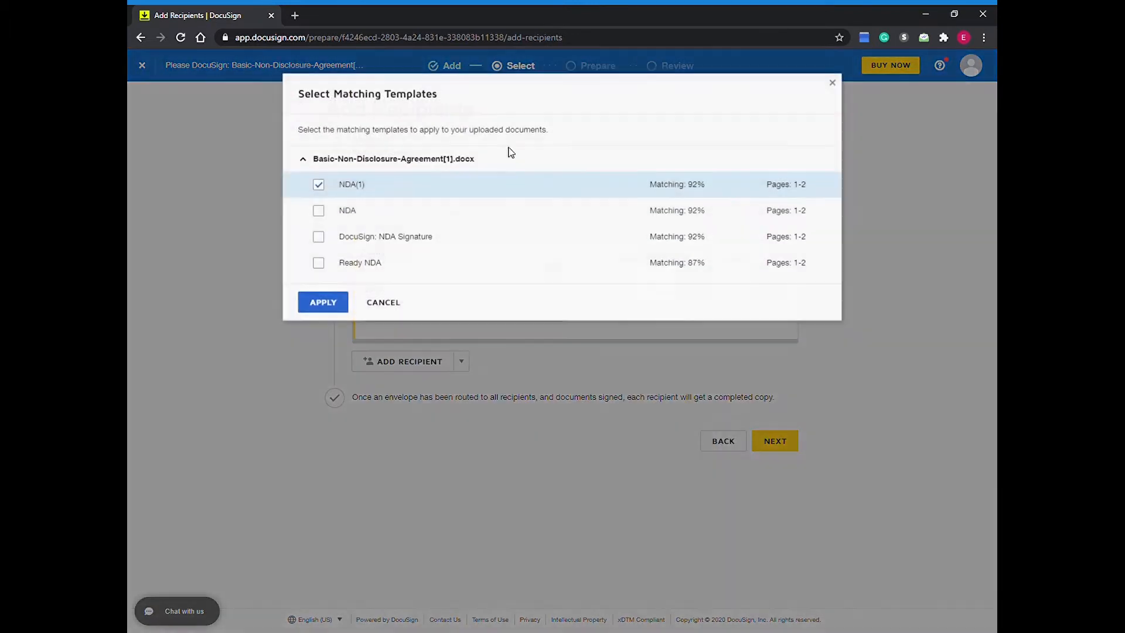
click(391, 305)
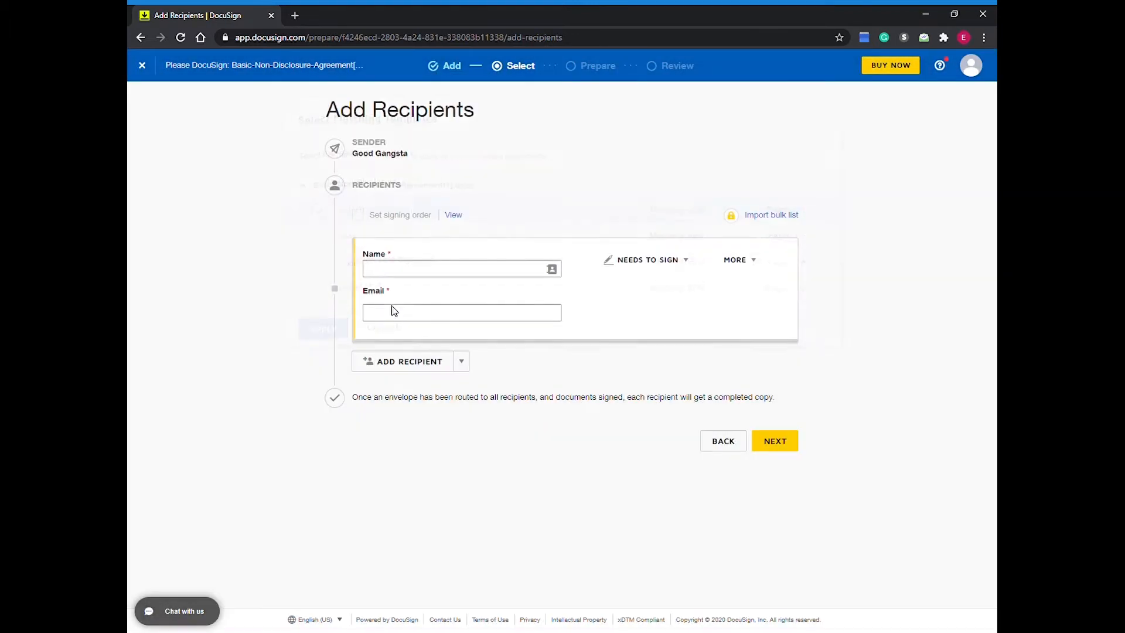
Step: Enter the first recipient's name and e-mail address
click(472, 272)
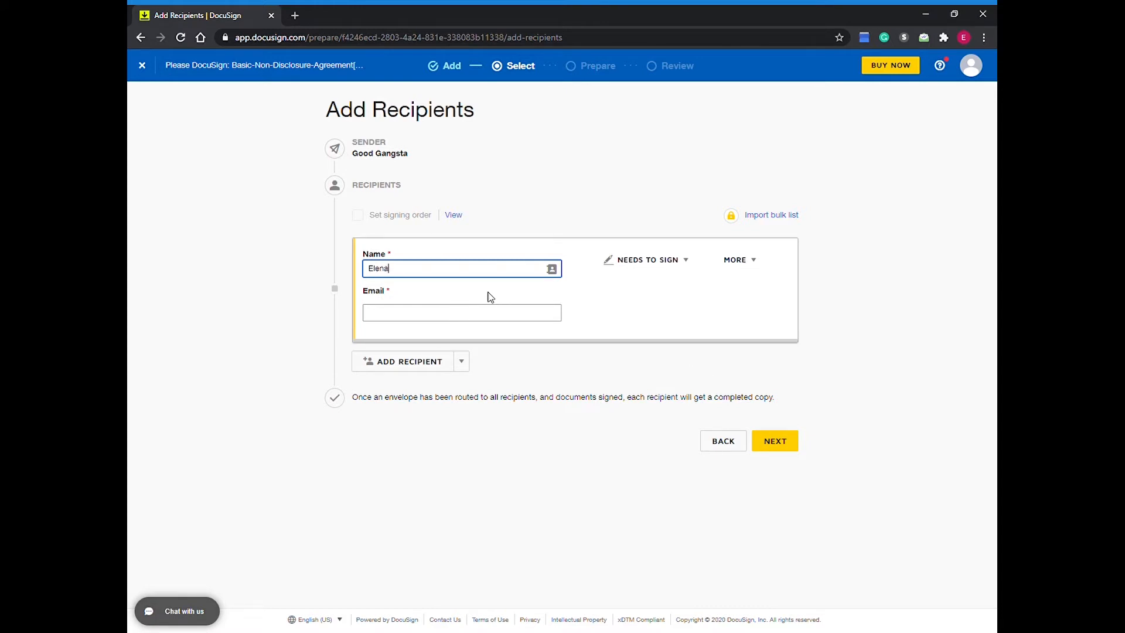
click(478, 321)
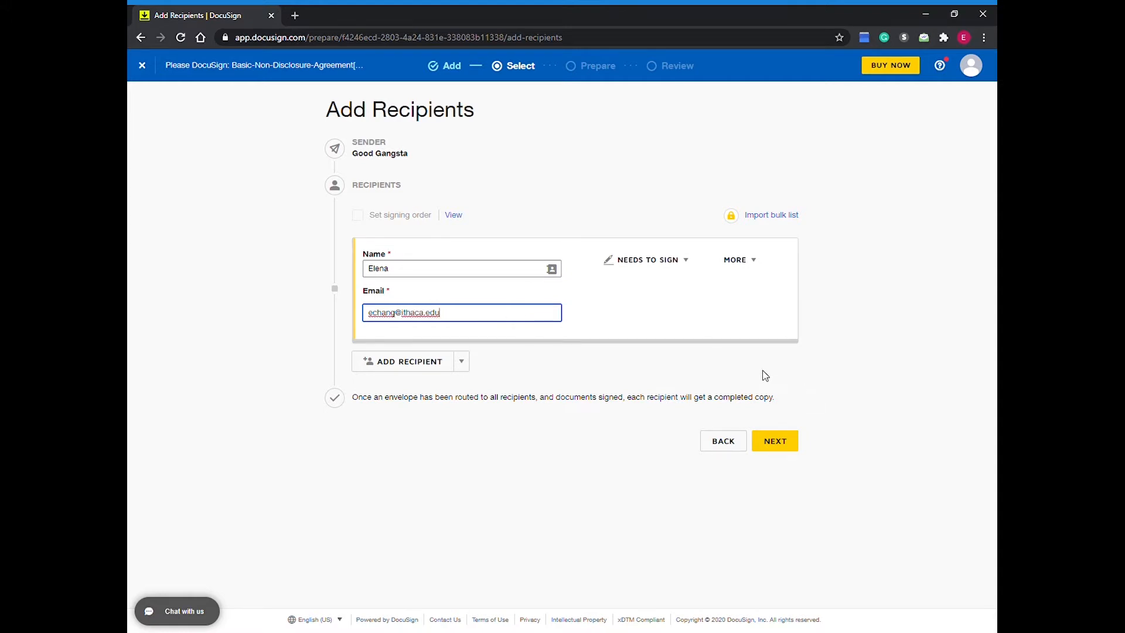
Step: Review the recipient's available signing roles and additional options without changing them
click(667, 261)
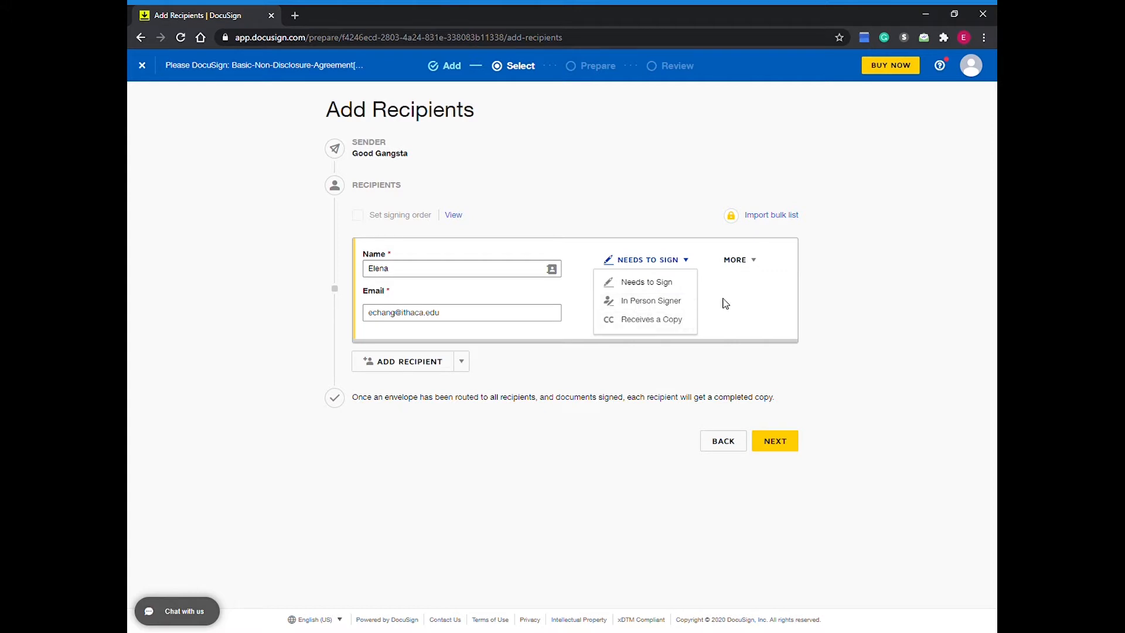
click(755, 263)
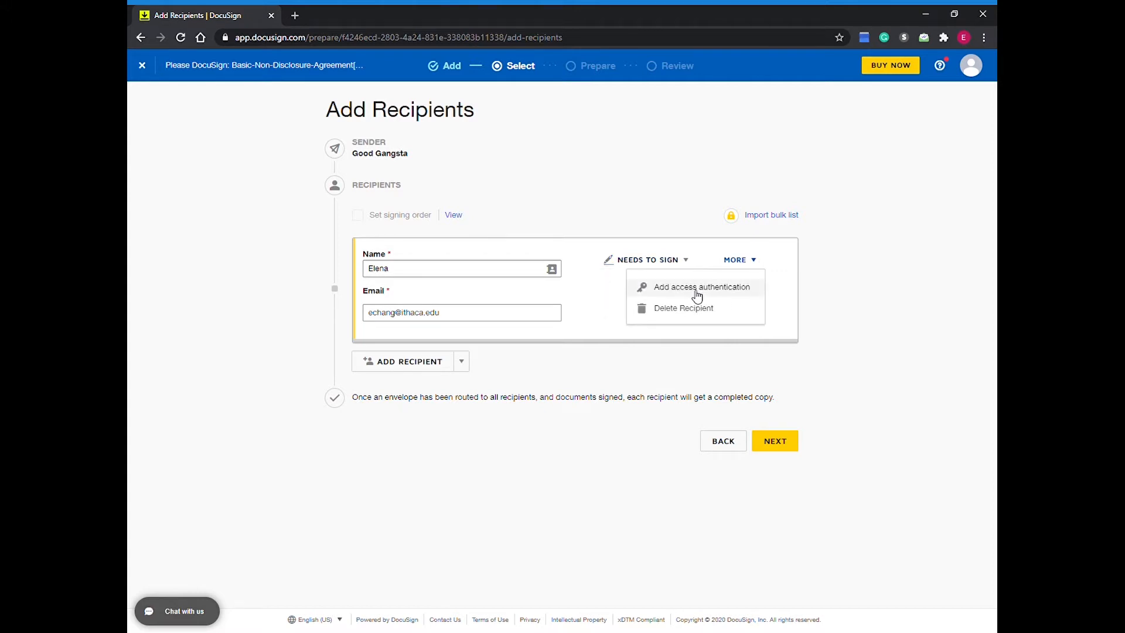
click(862, 359)
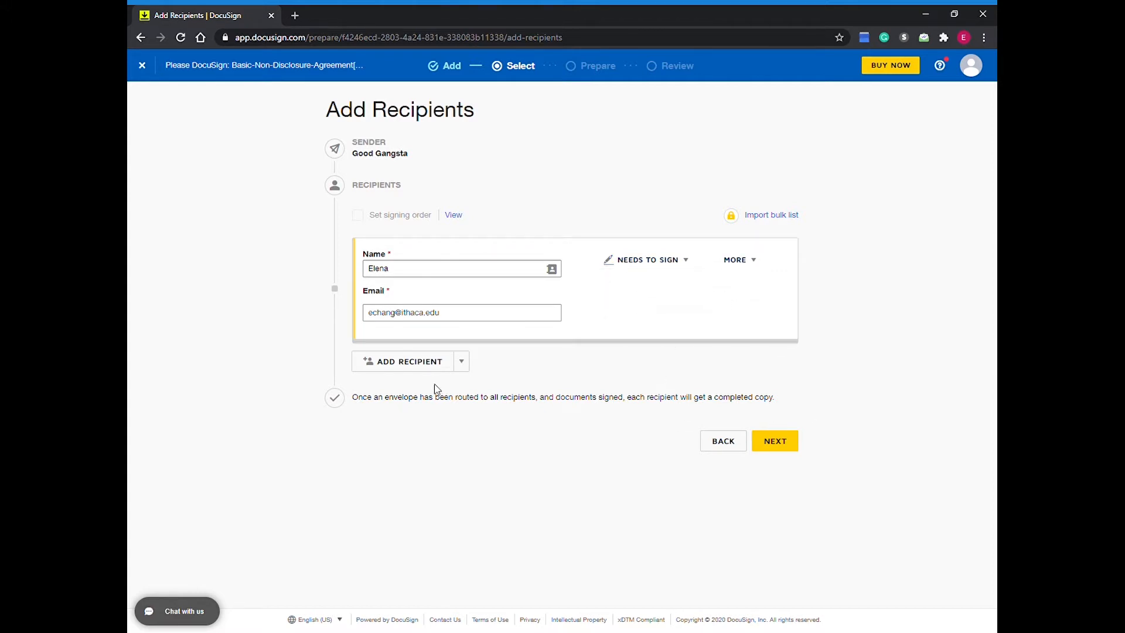
Step: Try out a signing order with a blank second recipient, view its diagram, and remove that recipient
click(422, 367)
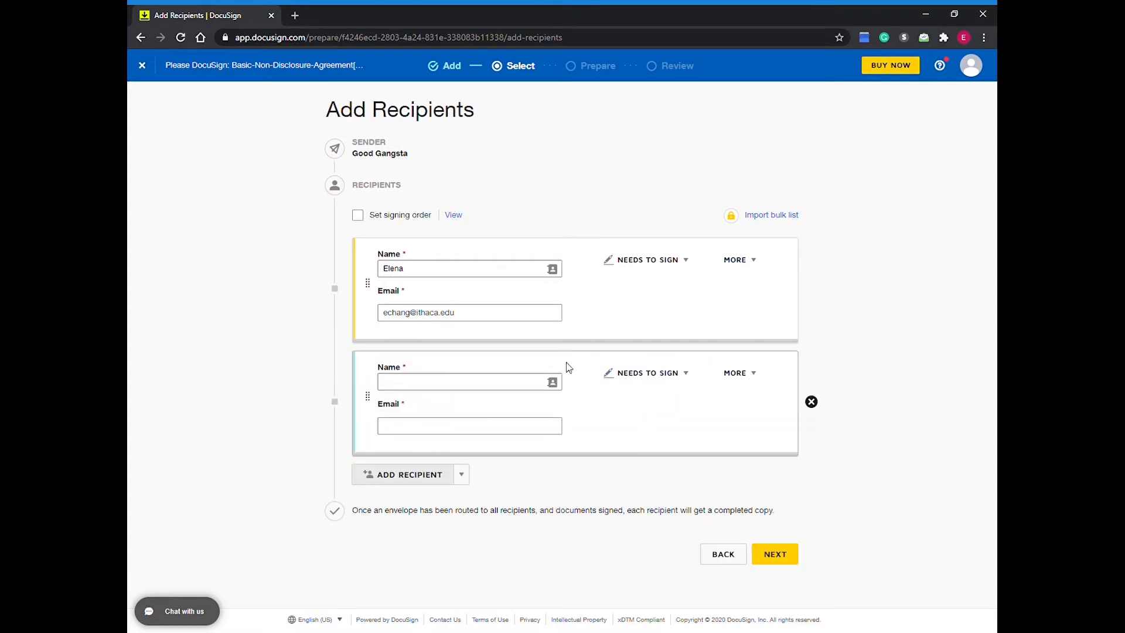
click(811, 402)
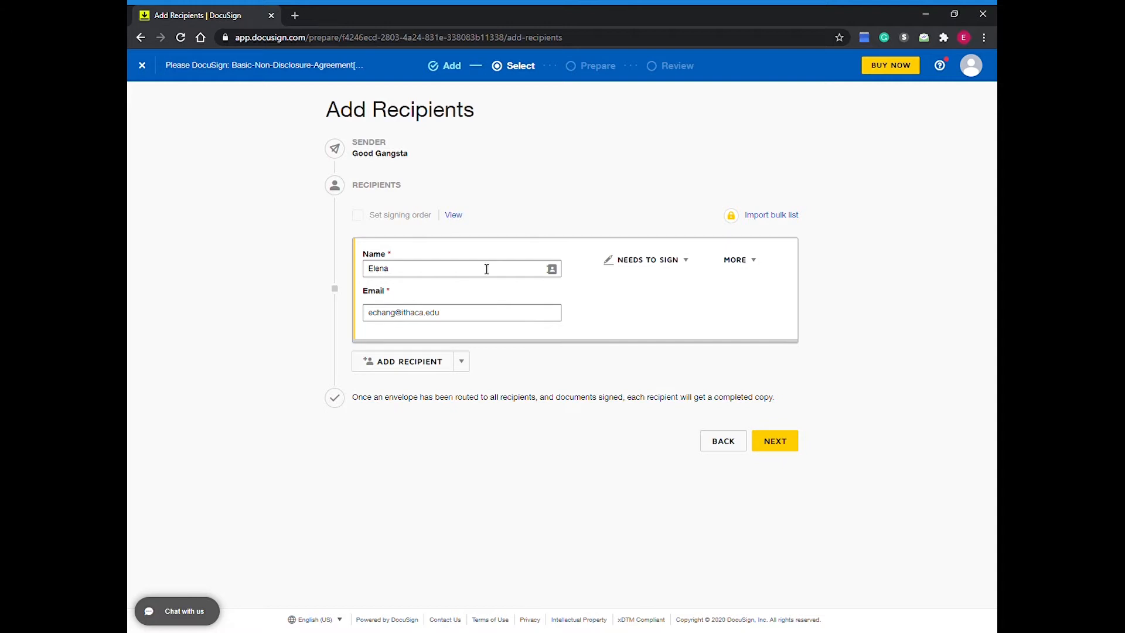
click(433, 367)
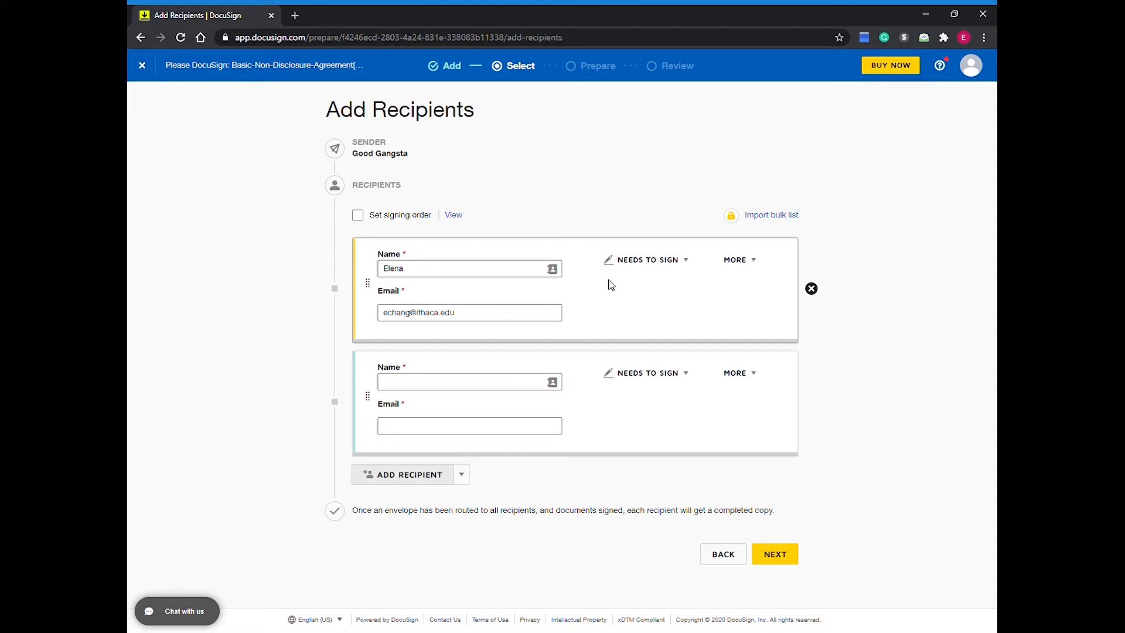
click(358, 216)
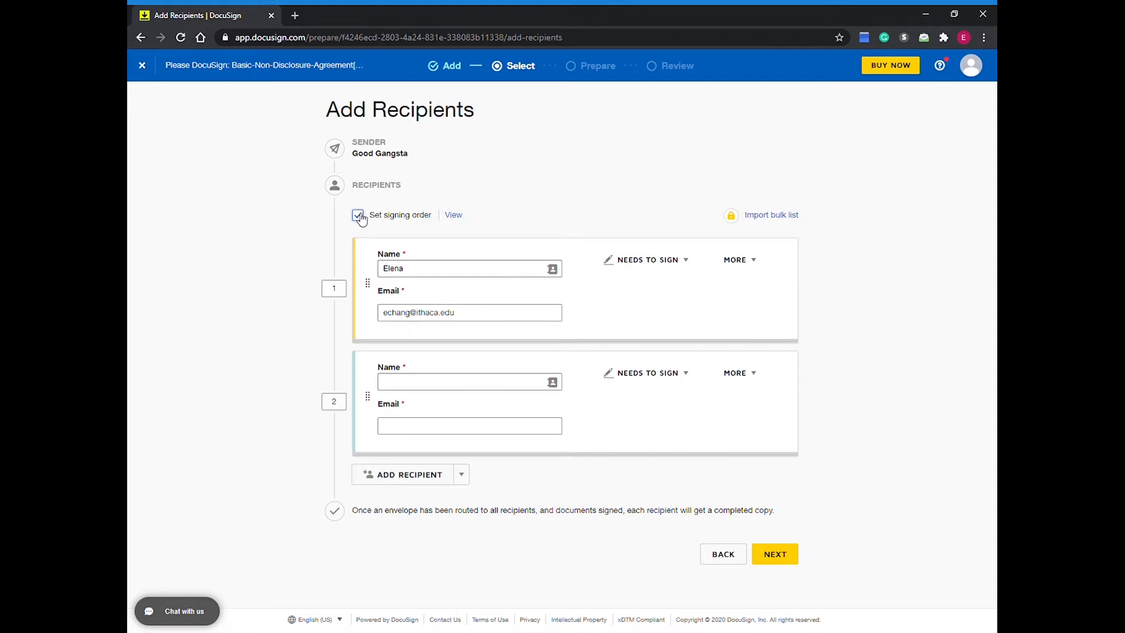
click(454, 216)
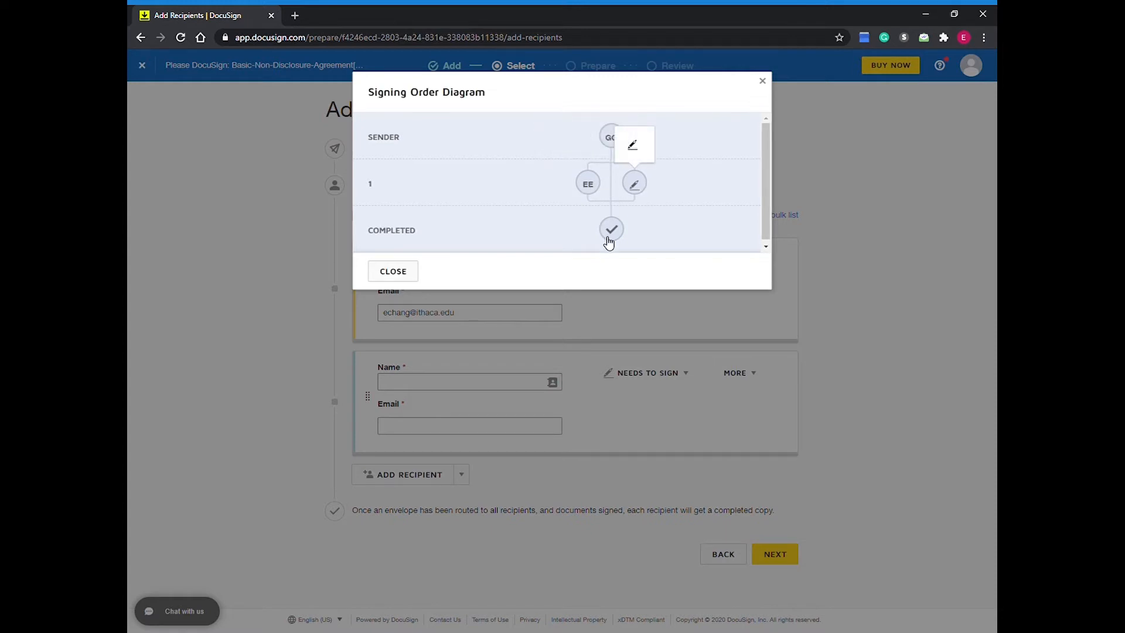
click(404, 276)
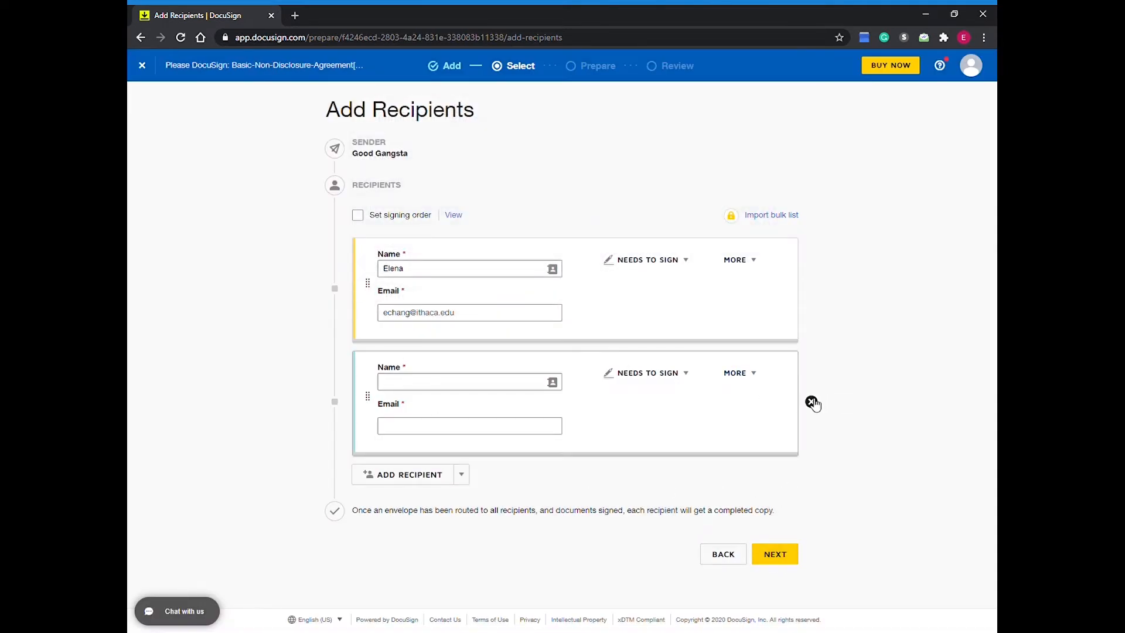
click(812, 402)
Step: Proceed to field placement for the single recipient, dismiss the guidance tips and check which recipient the fields are assigned to
click(784, 449)
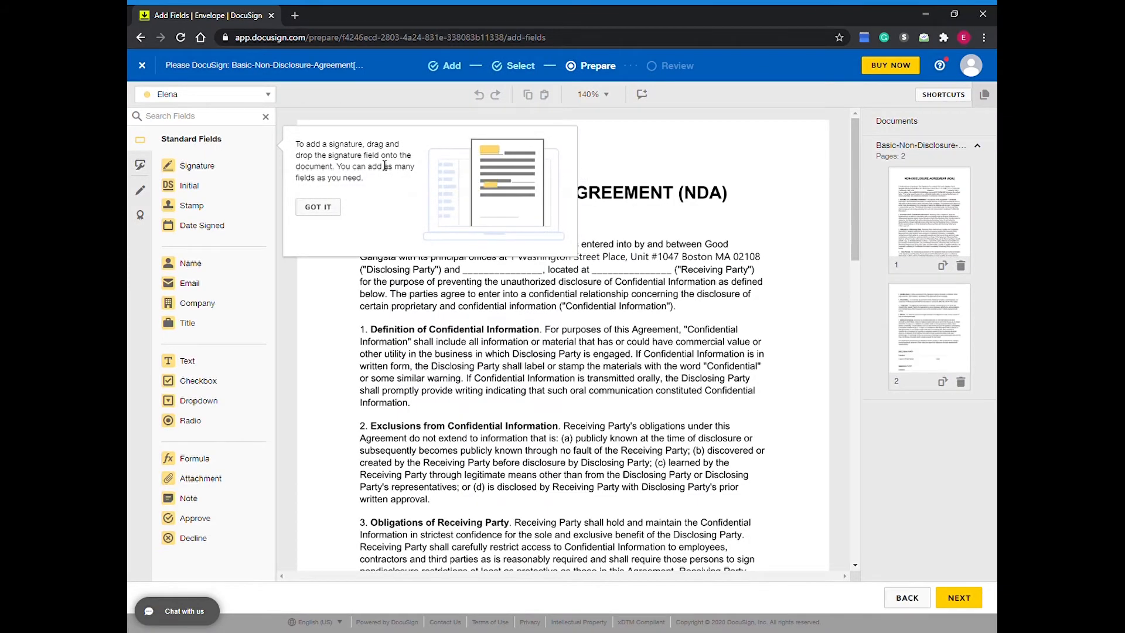
click(318, 207)
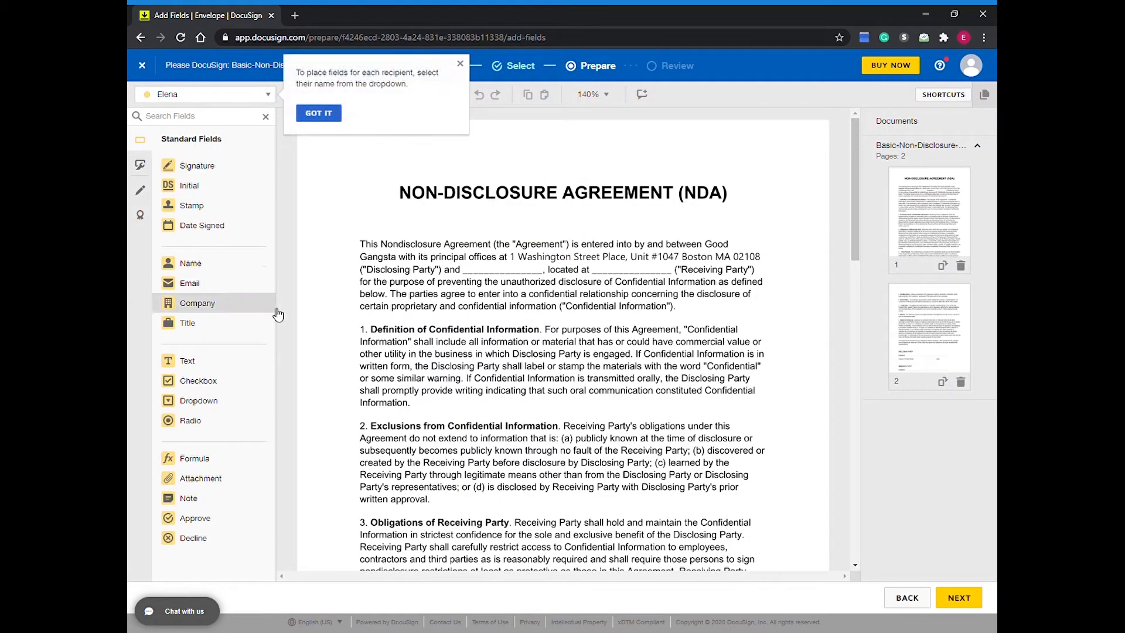
scroll(328, 281, down, 1)
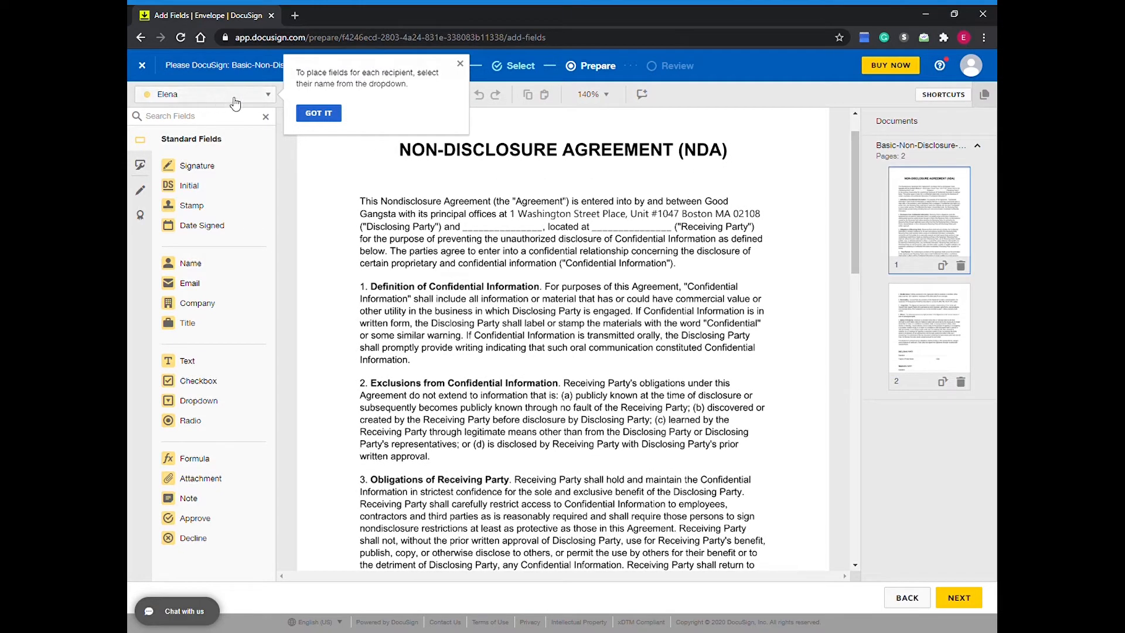
click(258, 101)
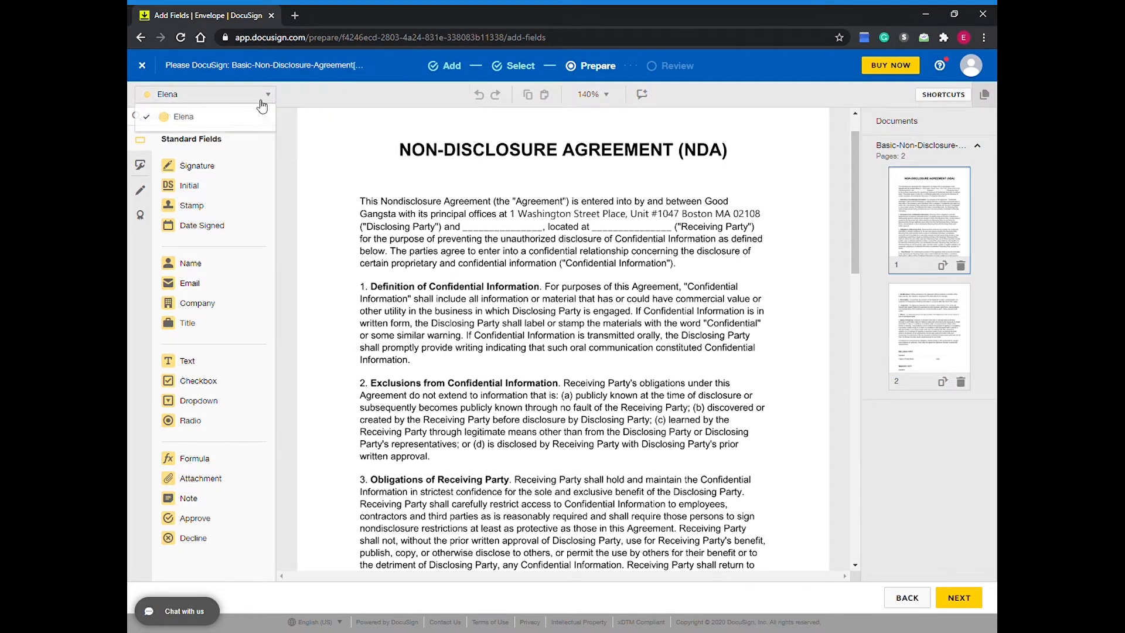
click(305, 220)
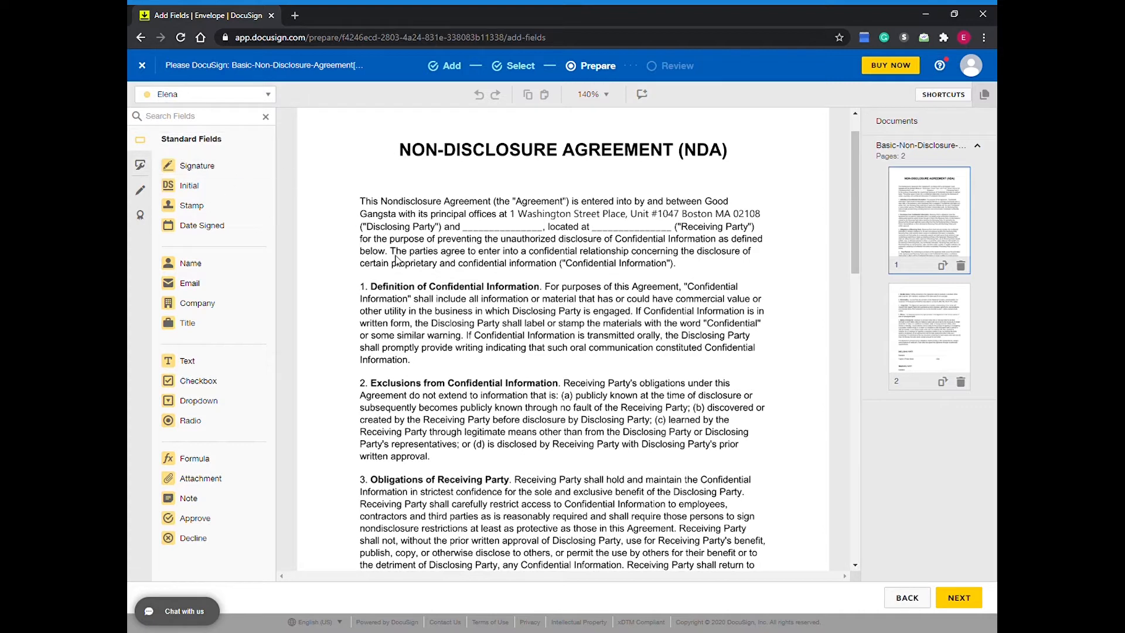
Step: Place text fields on the two blanks in the NDA's opening paragraph, for the Receiving Party's name and location
scroll(488, 254, up, 1)
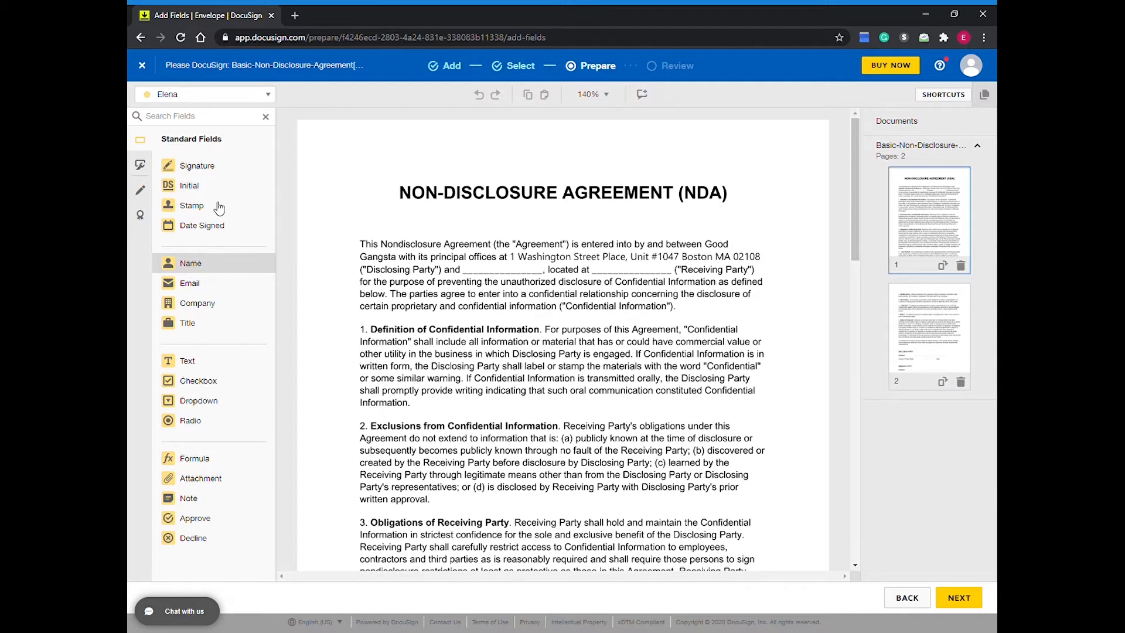
click(216, 368)
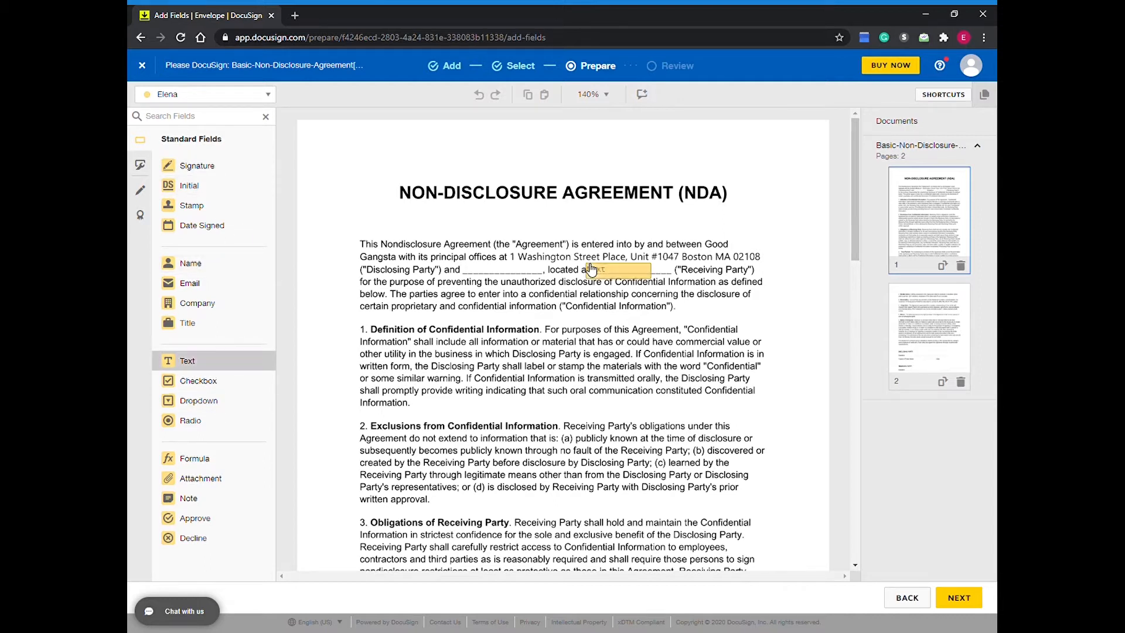
click(470, 268)
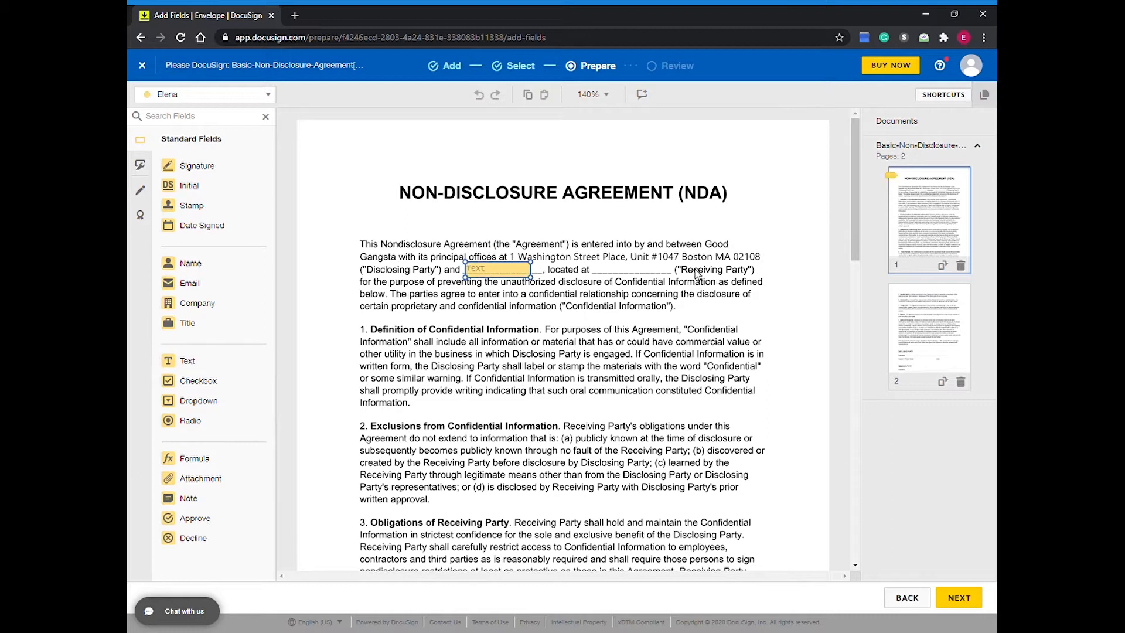
click(224, 363)
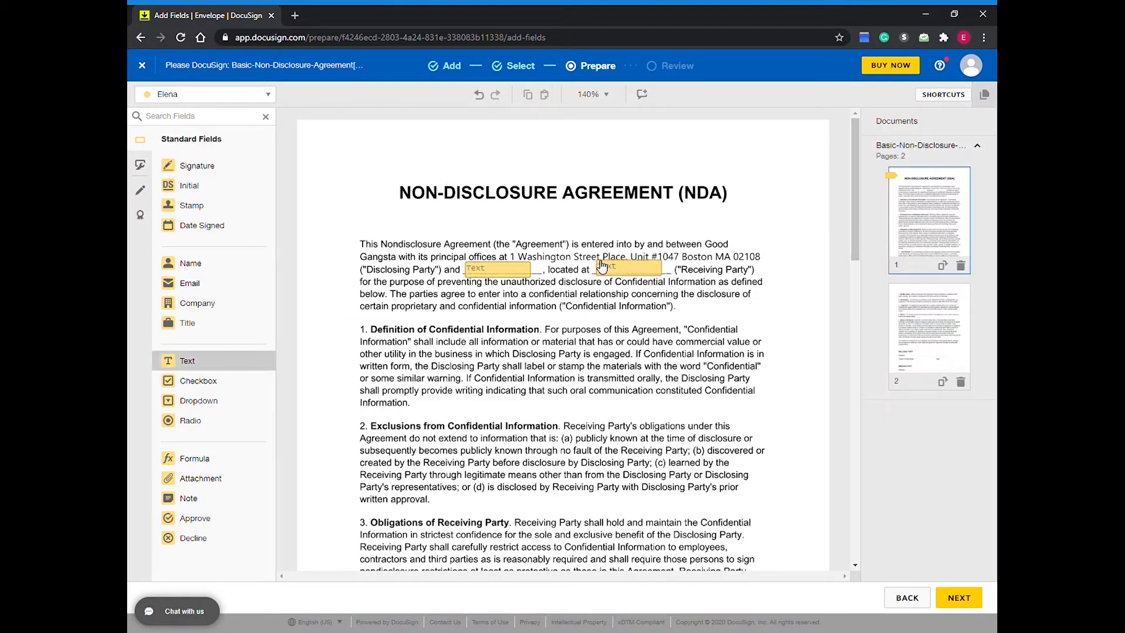
click(602, 266)
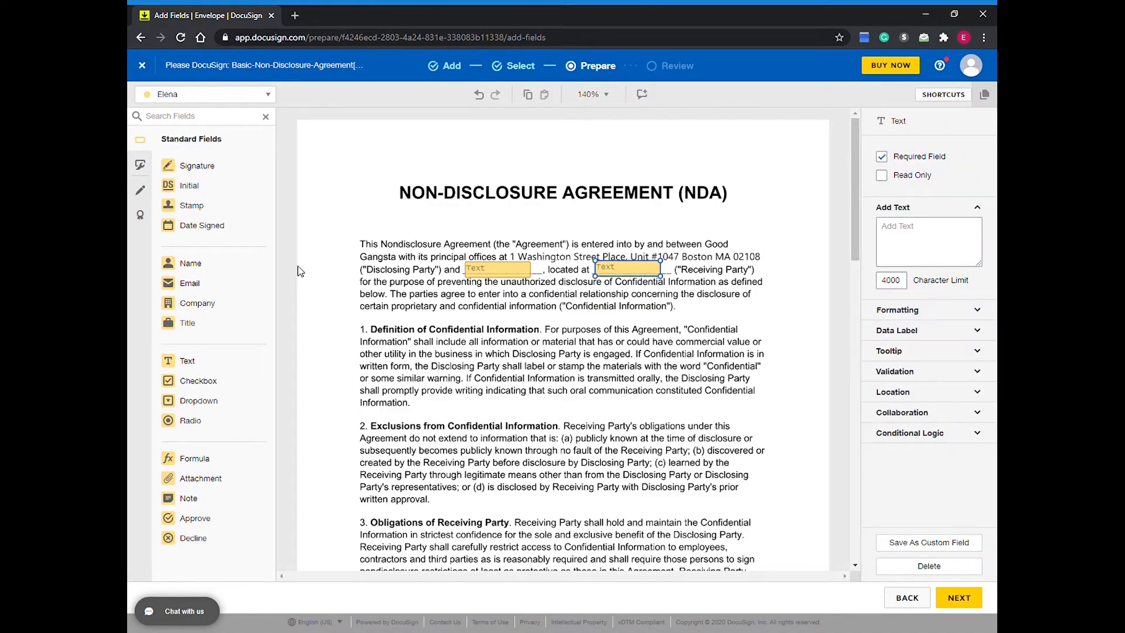
Step: Place a signature field on the Disclosing Party's signature line on page 2 and enlarge it slightly
scroll(453, 345, down, 15)
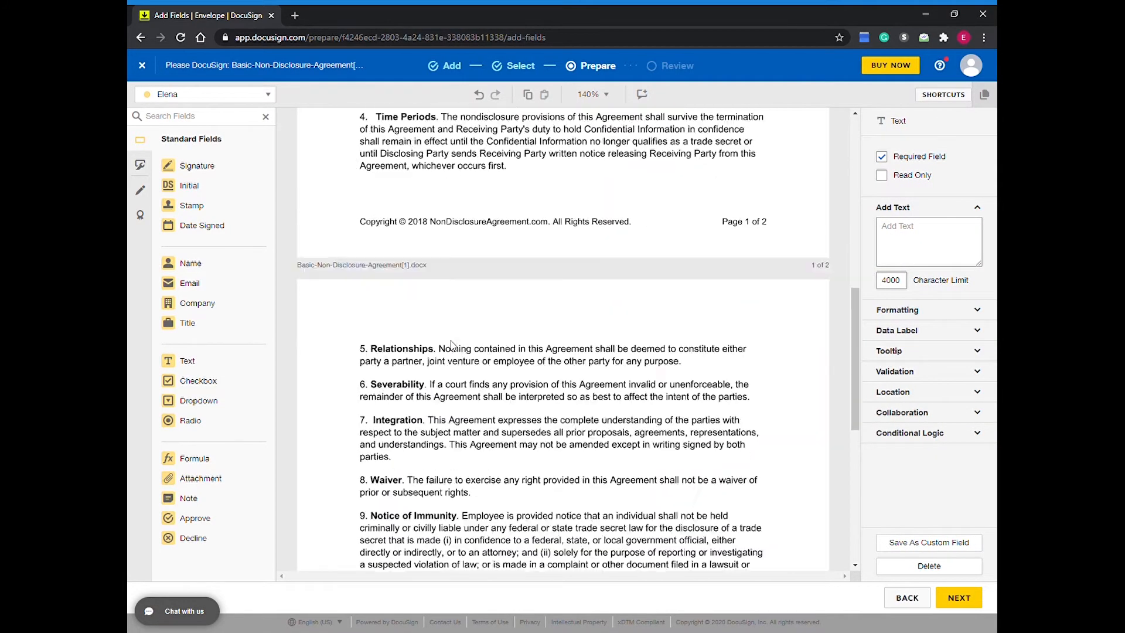
scroll(453, 345, down, 3)
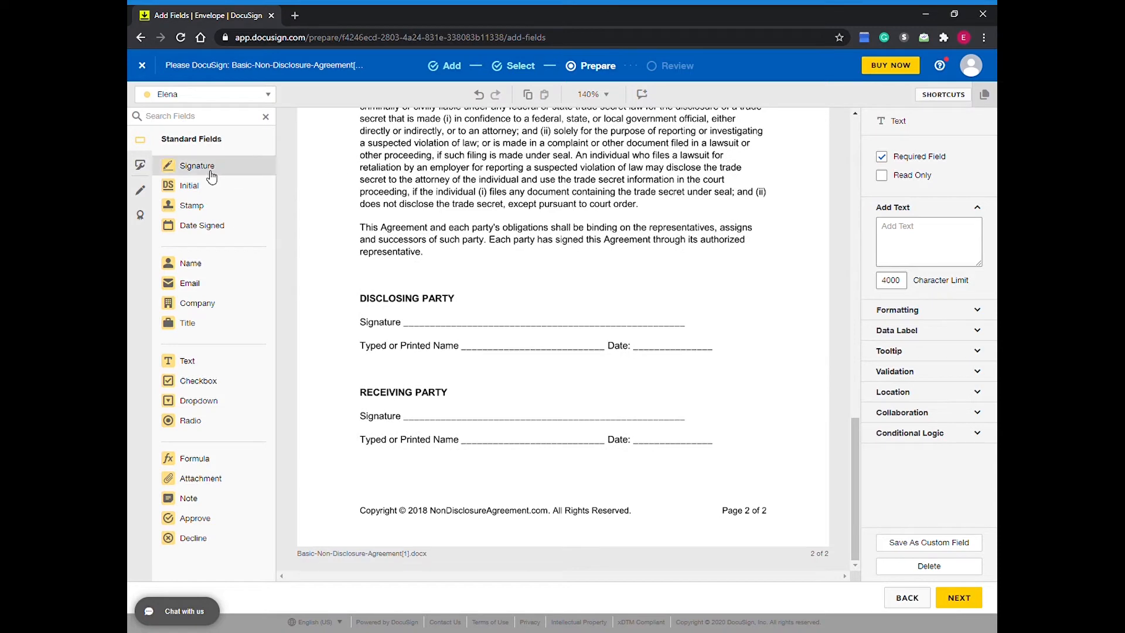
click(189, 170)
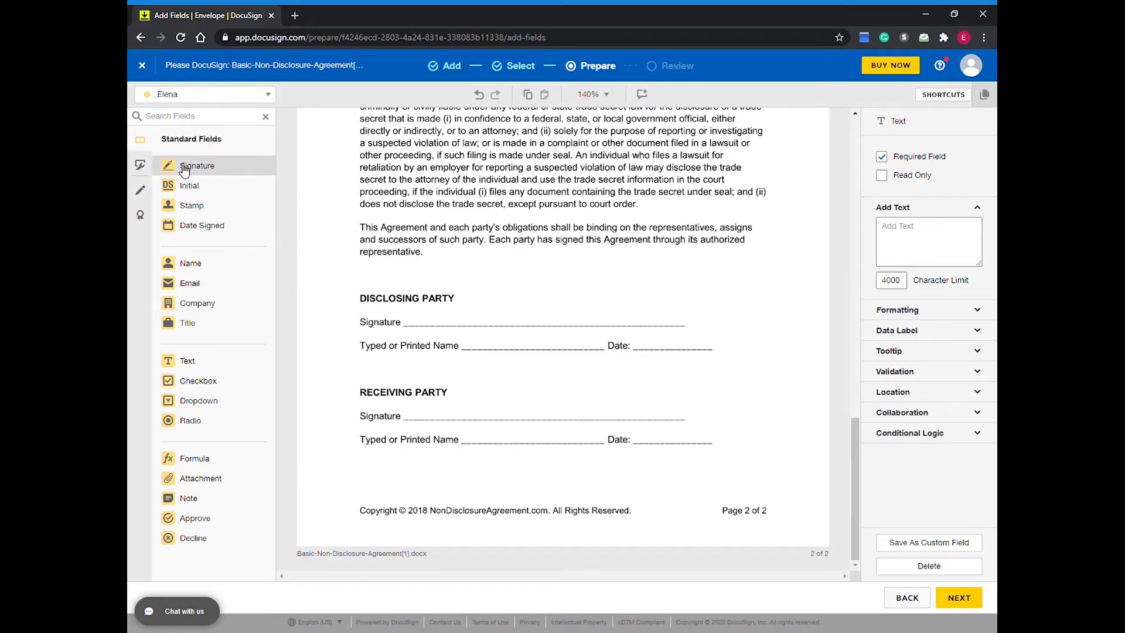
click(412, 309)
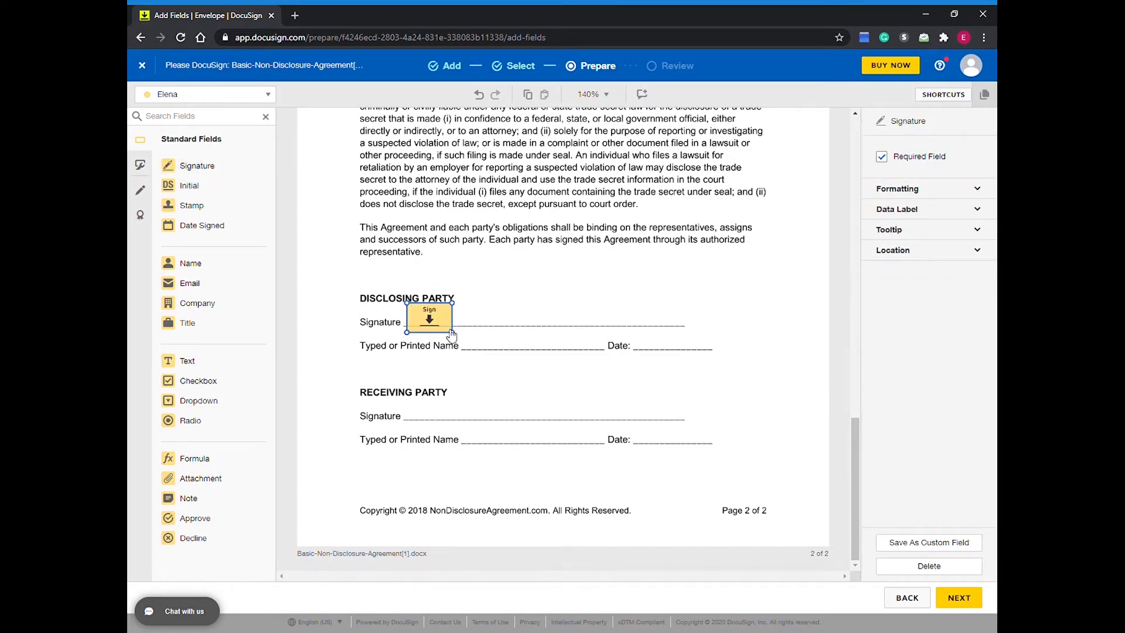
mouse_move(453, 333)
mouse_down()
mouse_move(548, 353)
mouse_move(470, 331)
mouse_move(463, 317)
mouse_up()
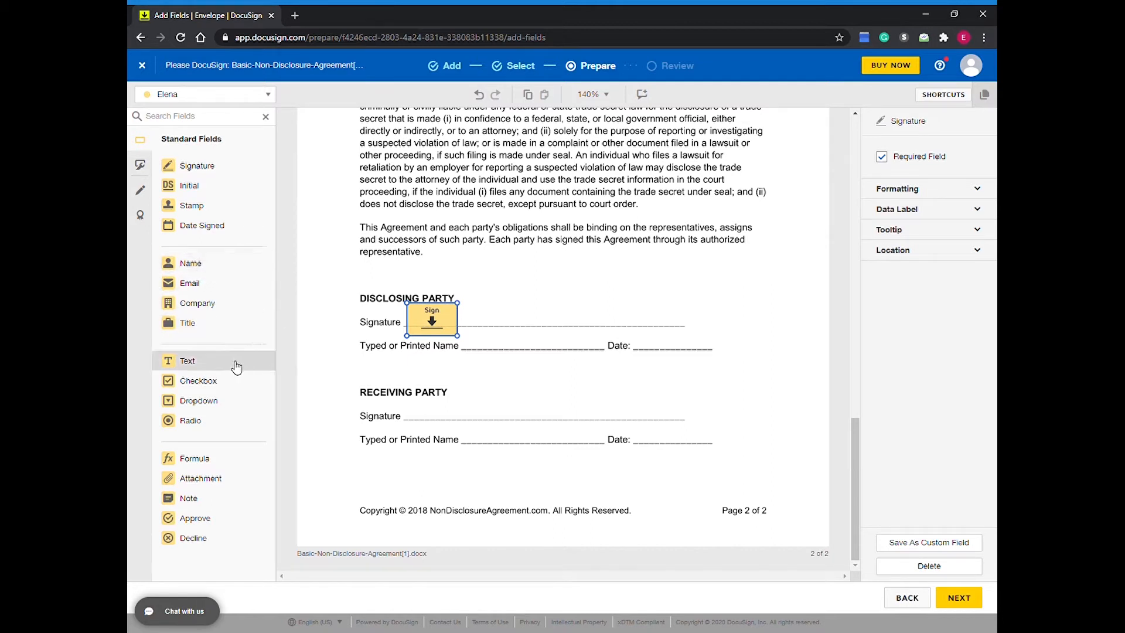
Step: Place a text field spanning the Disclosing Party's printed name line and a Date Signed field on its date line
mouse_move(235, 364)
mouse_down()
mouse_move(477, 339)
mouse_move(466, 337)
mouse_up()
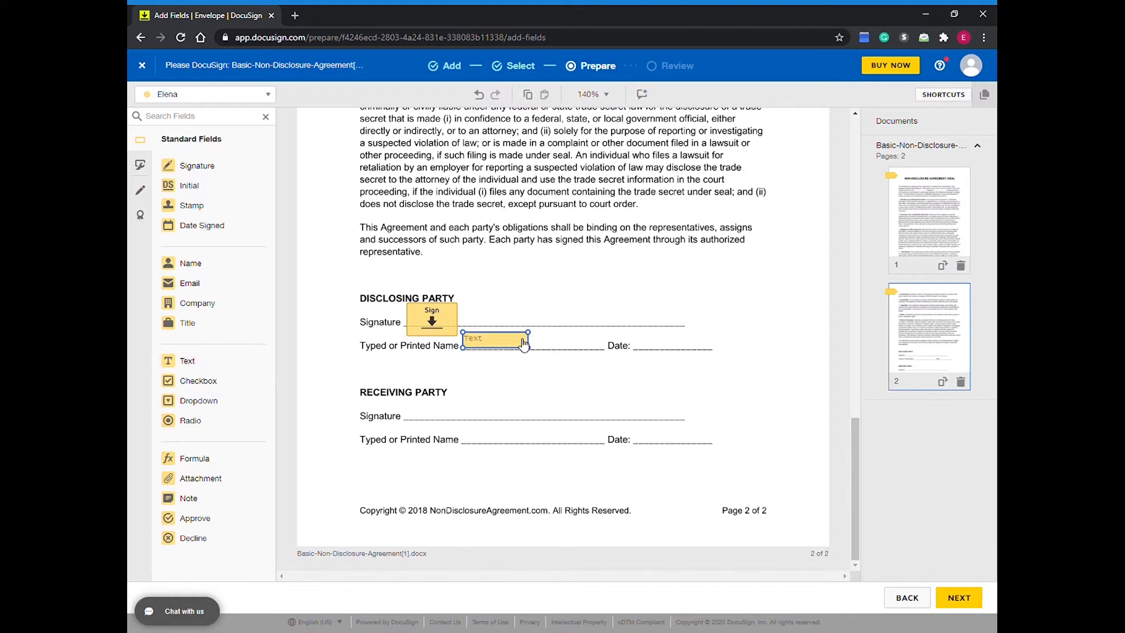
drag(532, 353, 604, 357)
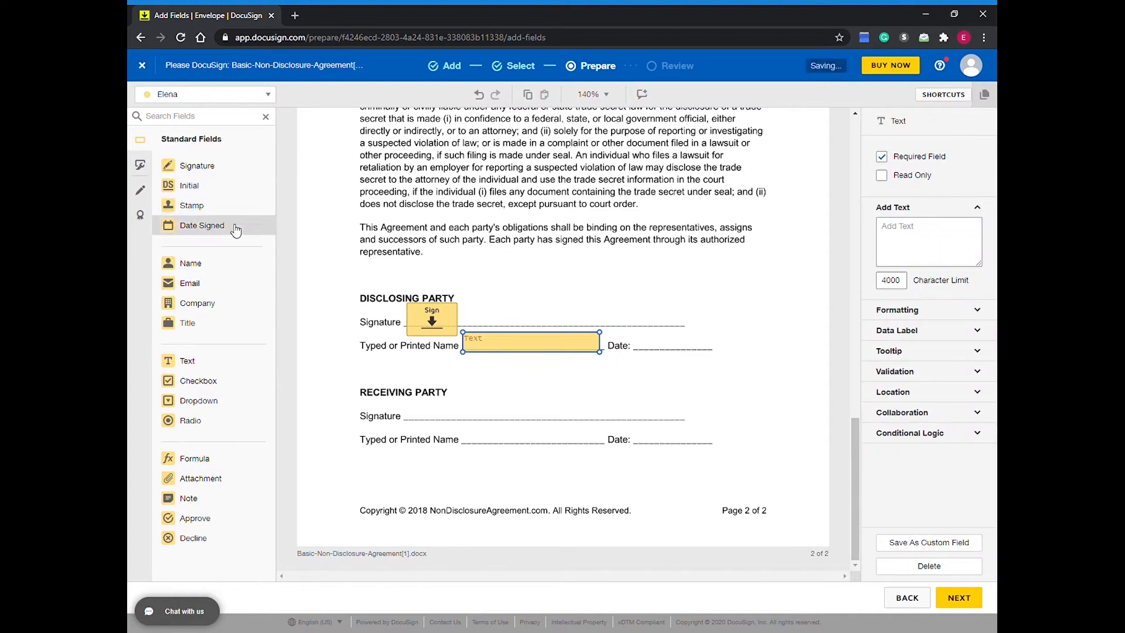
drag(234, 227, 660, 337)
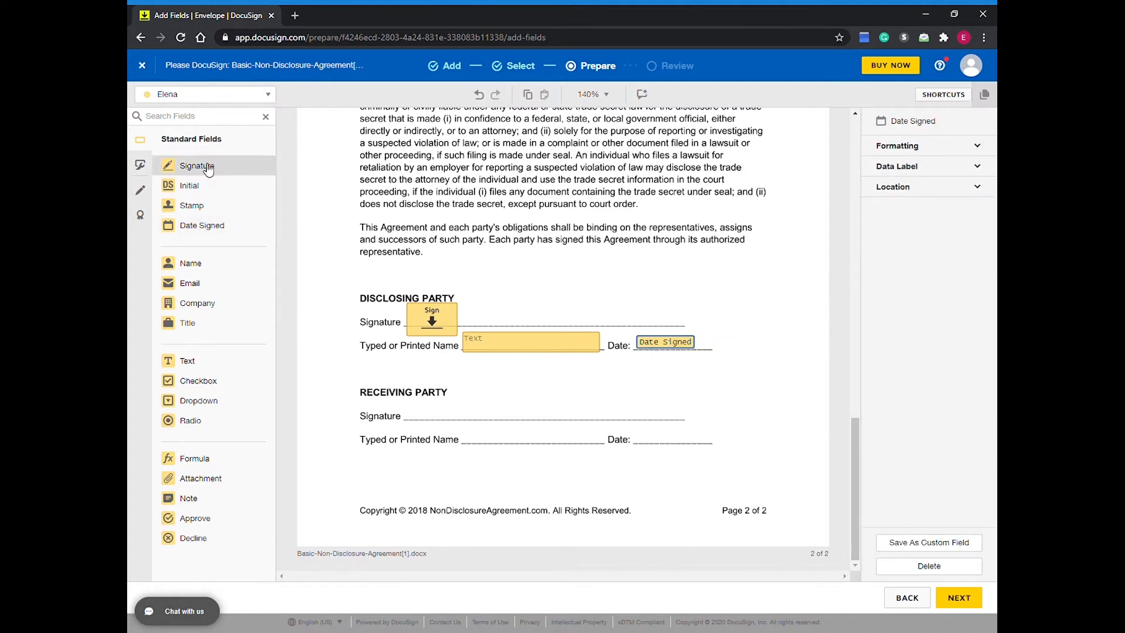
Step: Place a signature field, a printed-name text field and a Date Signed field on the Receiving Party's lines on page 2
mouse_move(208, 168)
mouse_down()
mouse_move(537, 371)
mouse_move(410, 402)
mouse_up()
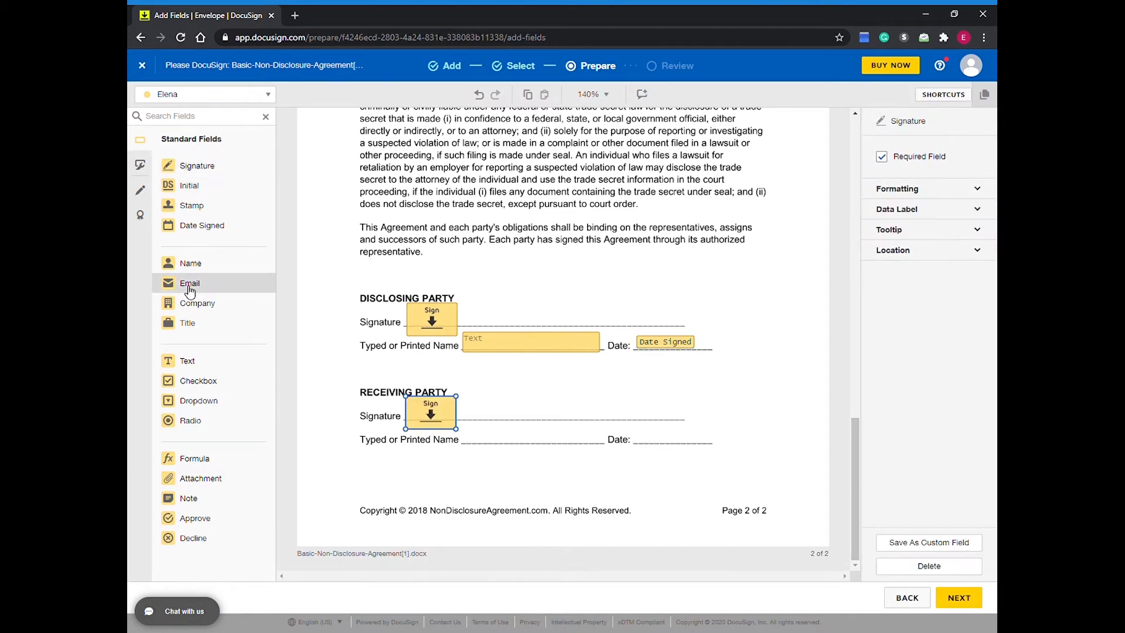
drag(204, 361, 613, 451)
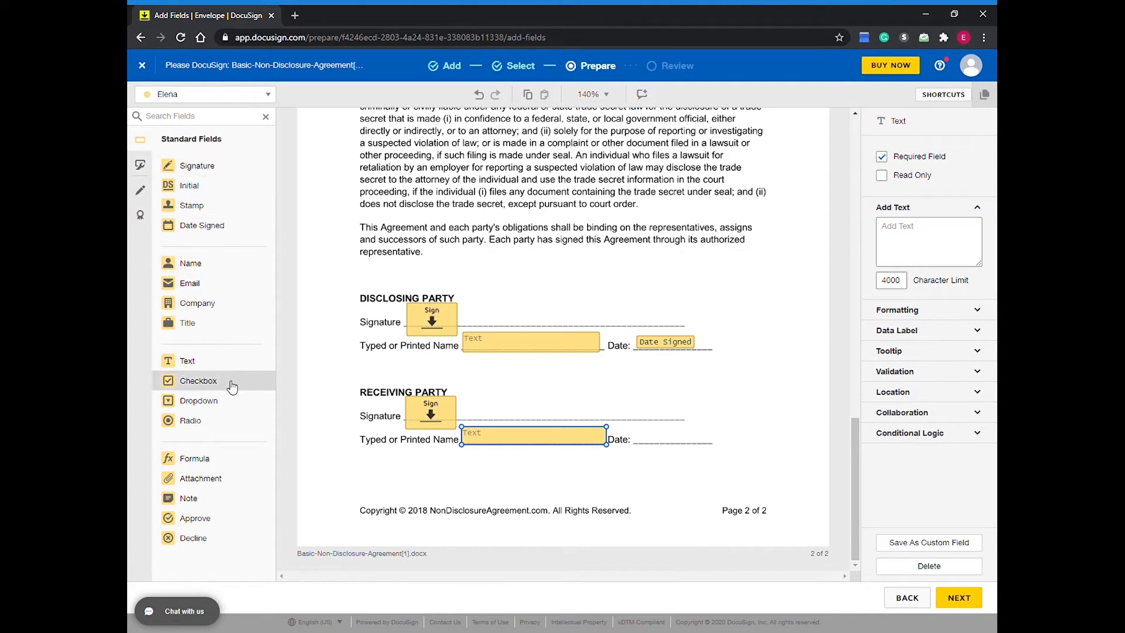
click(247, 230)
drag(249, 233, 666, 434)
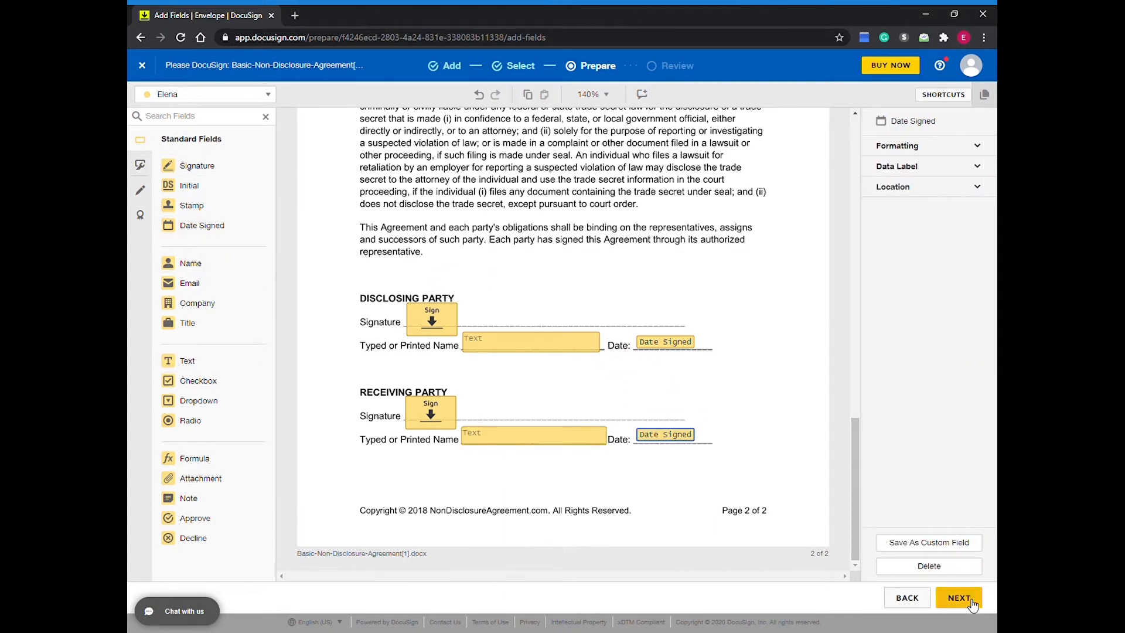
Step: Proceed to the review stage, check the email subject and message fields, and send the envelope
click(971, 603)
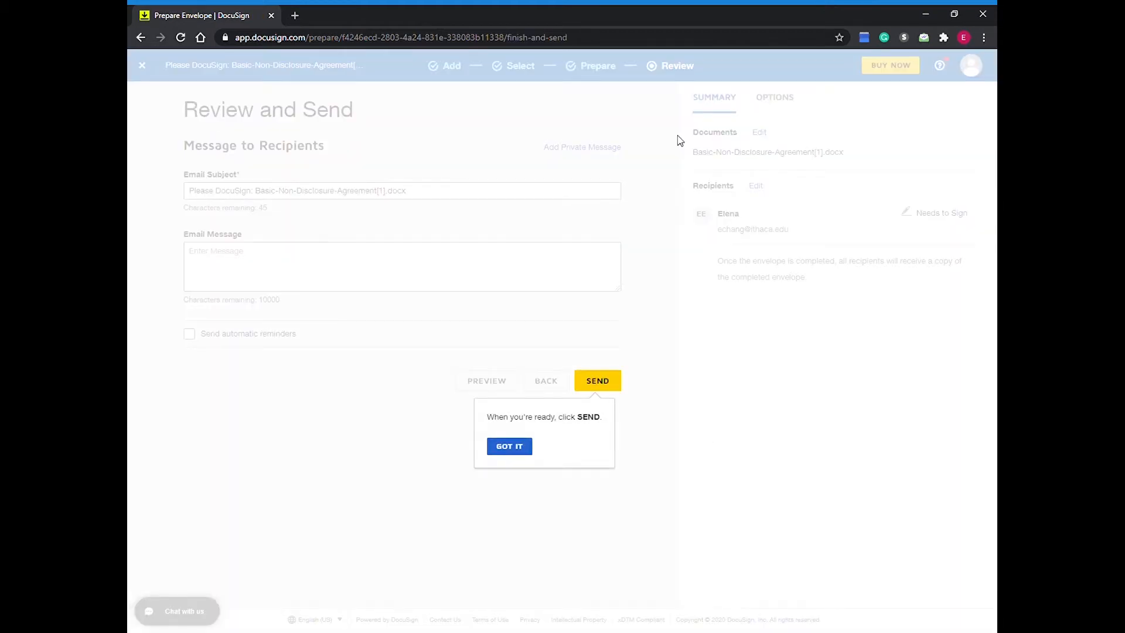
click(525, 446)
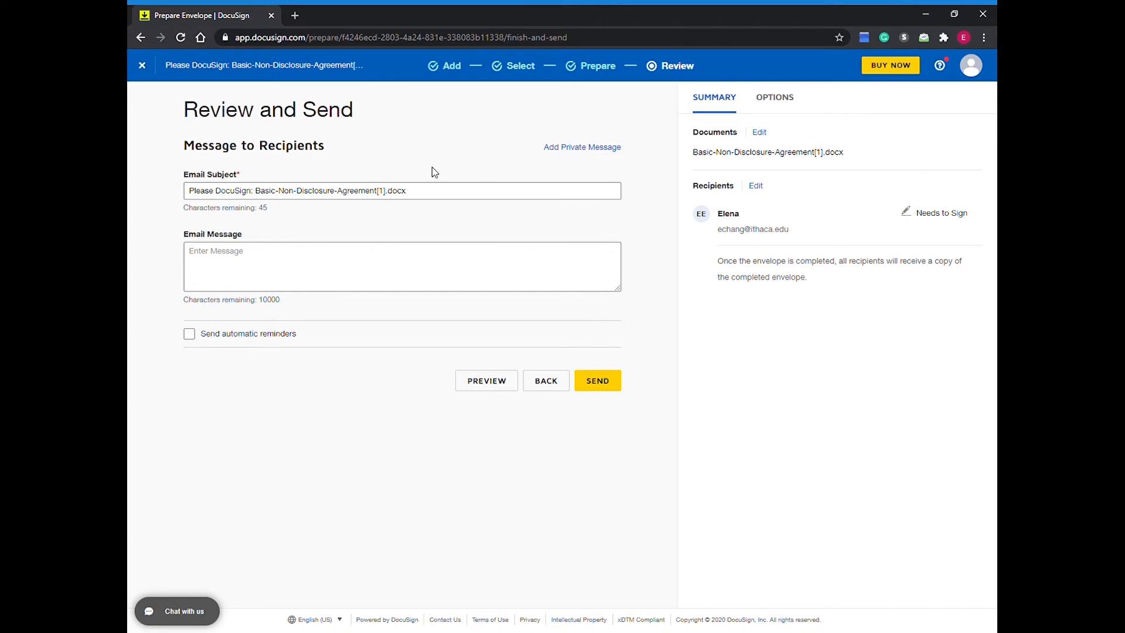
triple_click(436, 192)
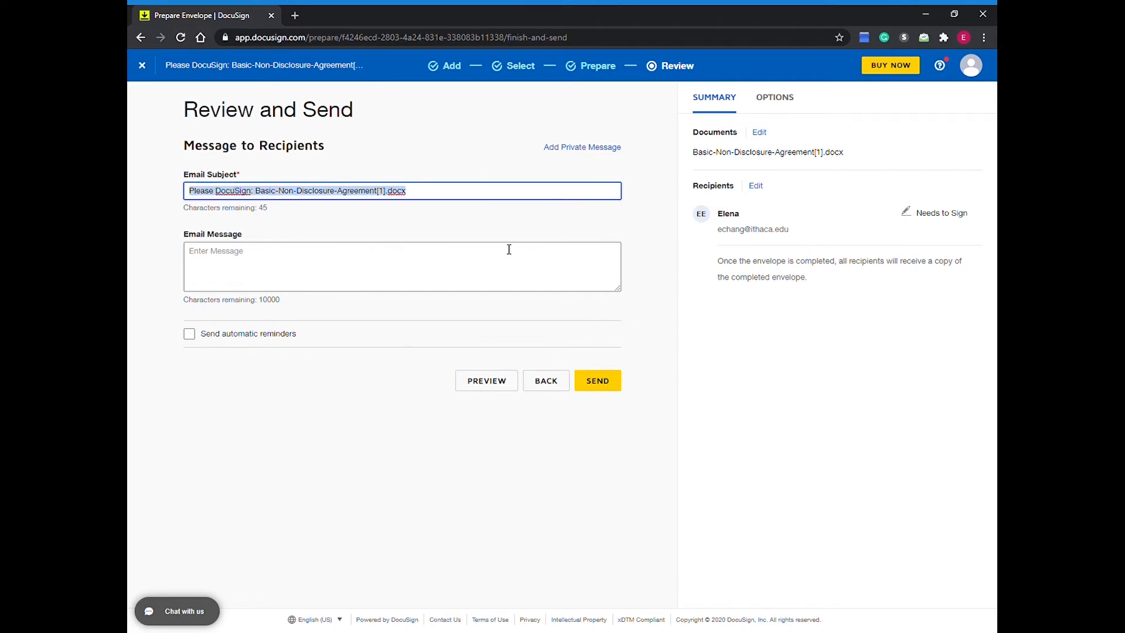
click(317, 260)
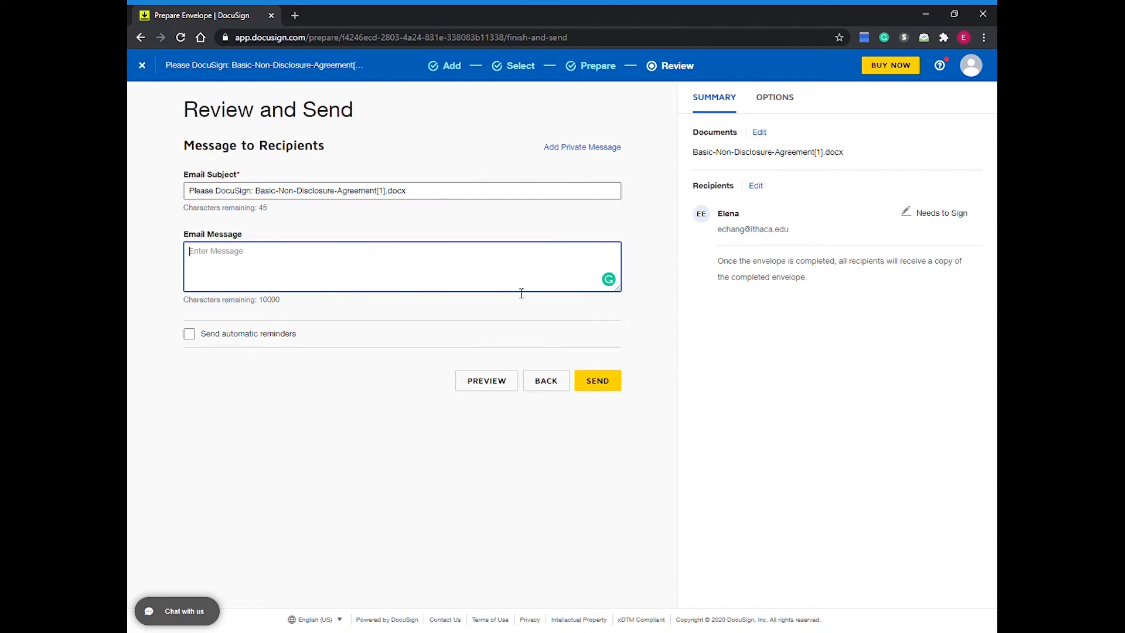
click(609, 382)
click(600, 382)
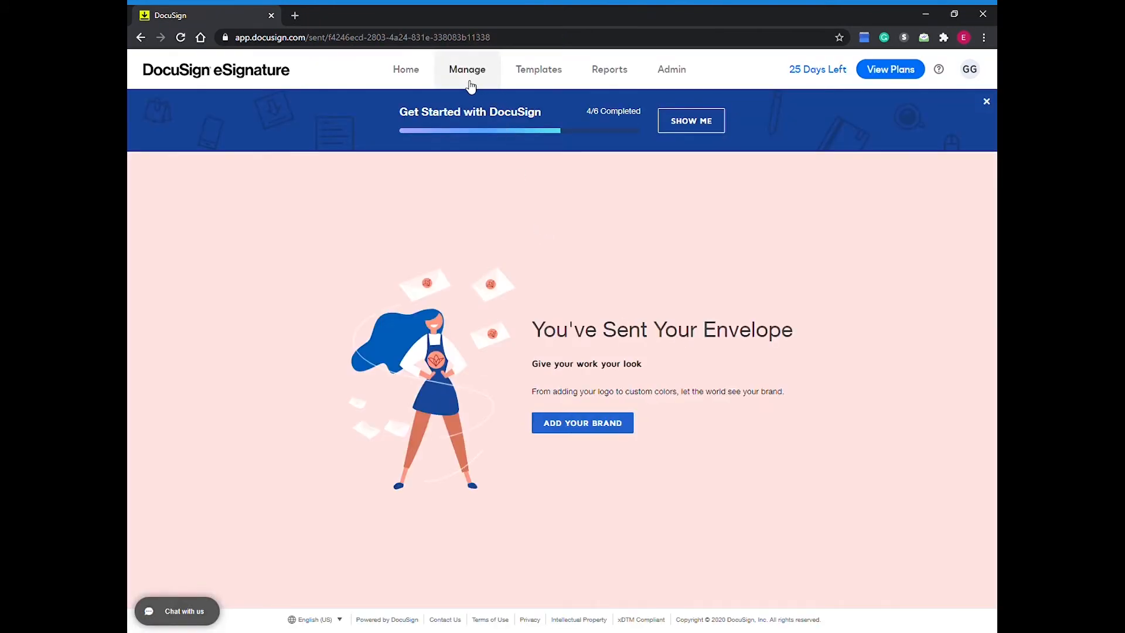
Step: Start a new template, upload Basic-Non-Disclosure-Agreement[1].docx as its document and continue to the placeholder recipients
click(542, 75)
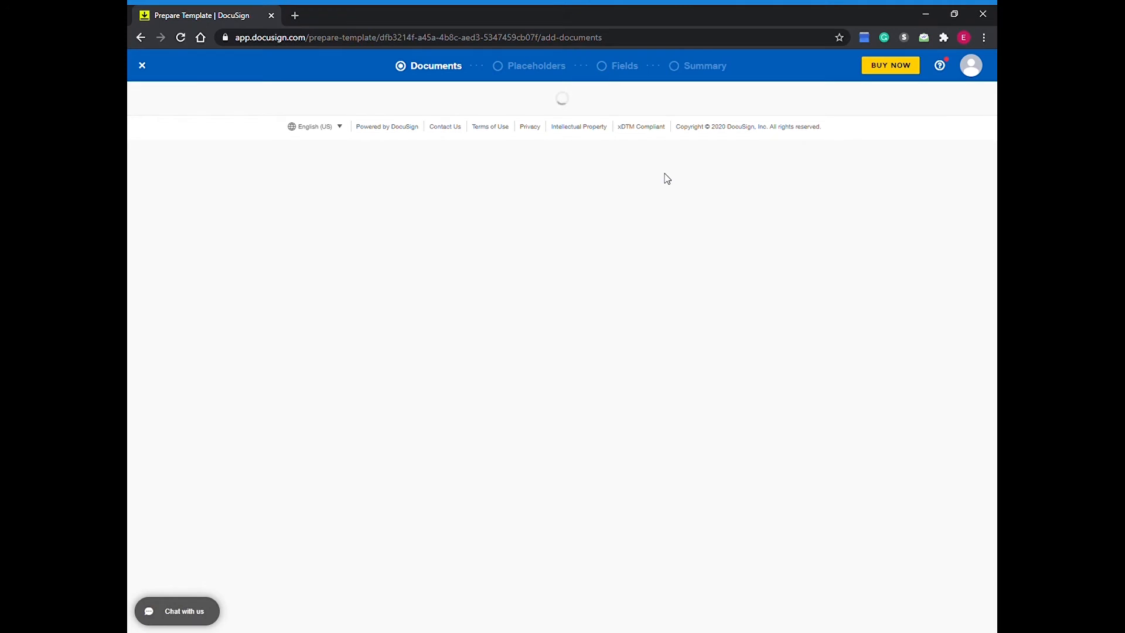
click(561, 397)
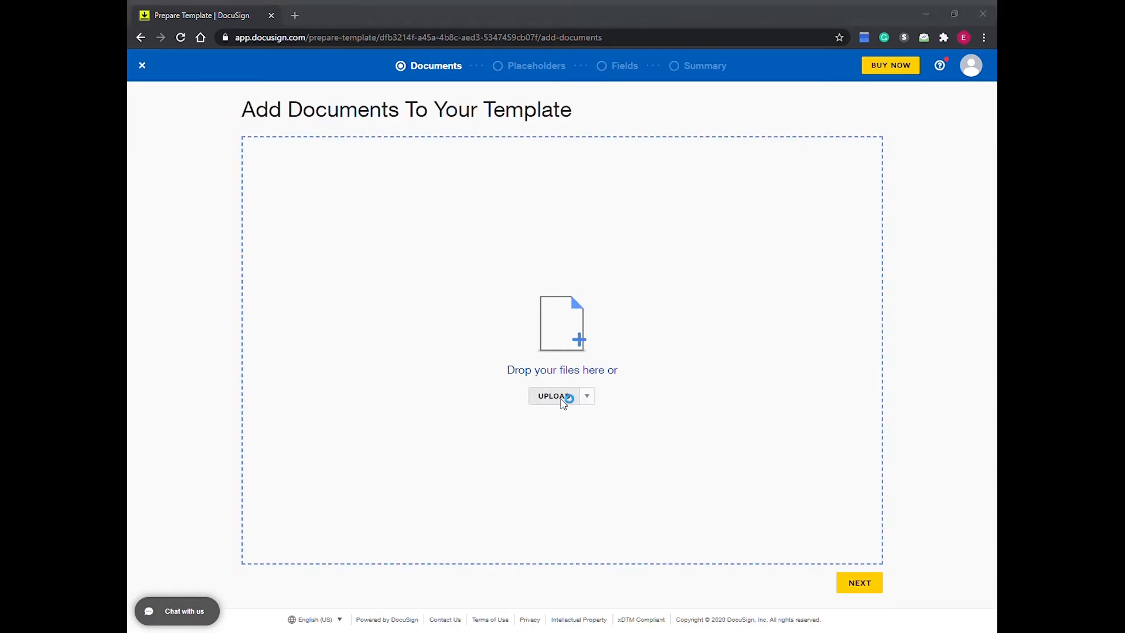
double_click(328, 150)
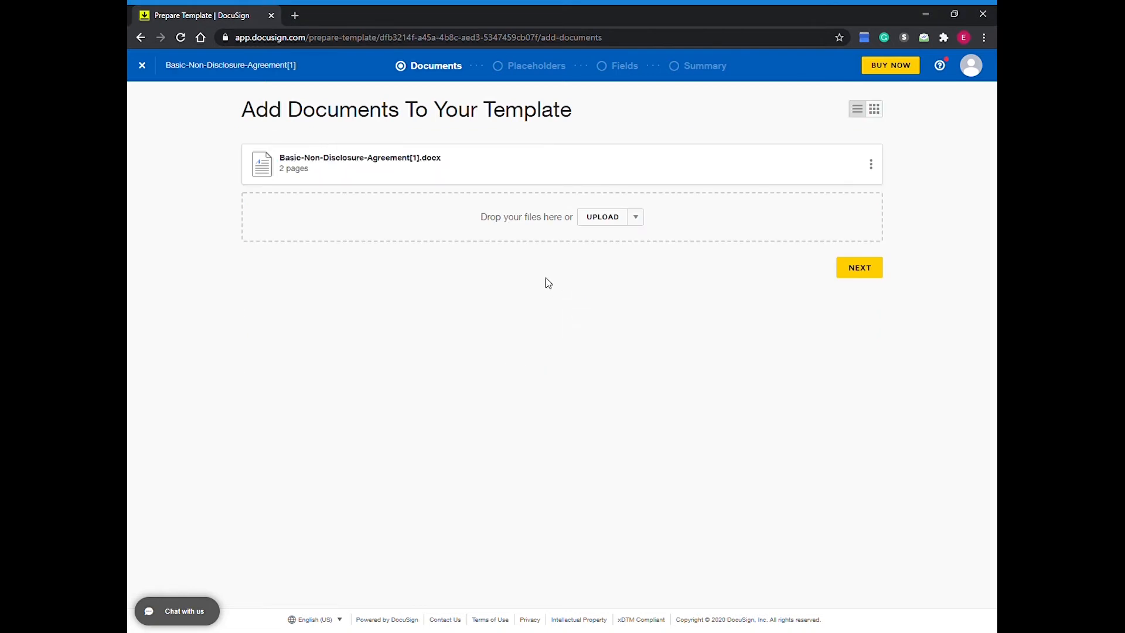
click(878, 273)
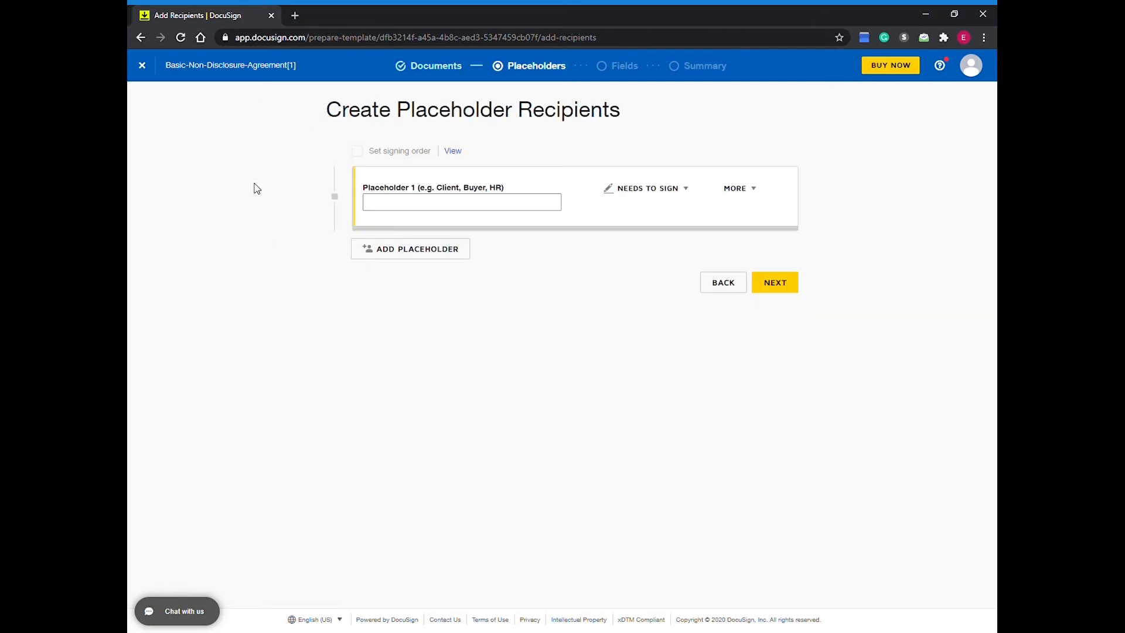
Step: Name the placeholder recipient Client, look through its signing role and additional options, and continue to field placement
click(499, 206)
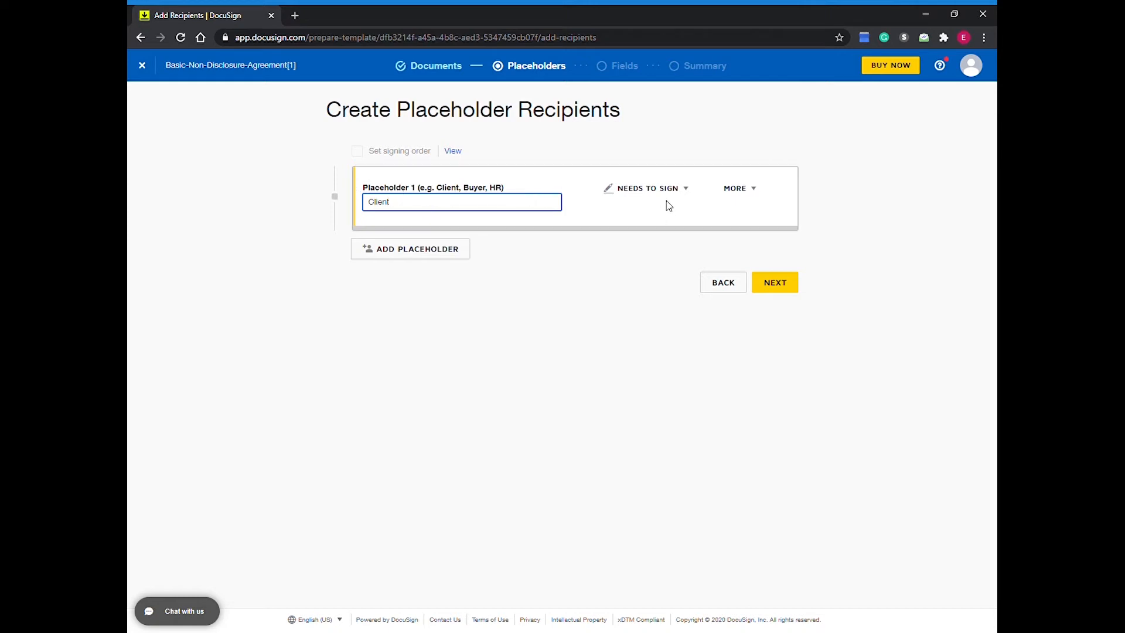
click(678, 189)
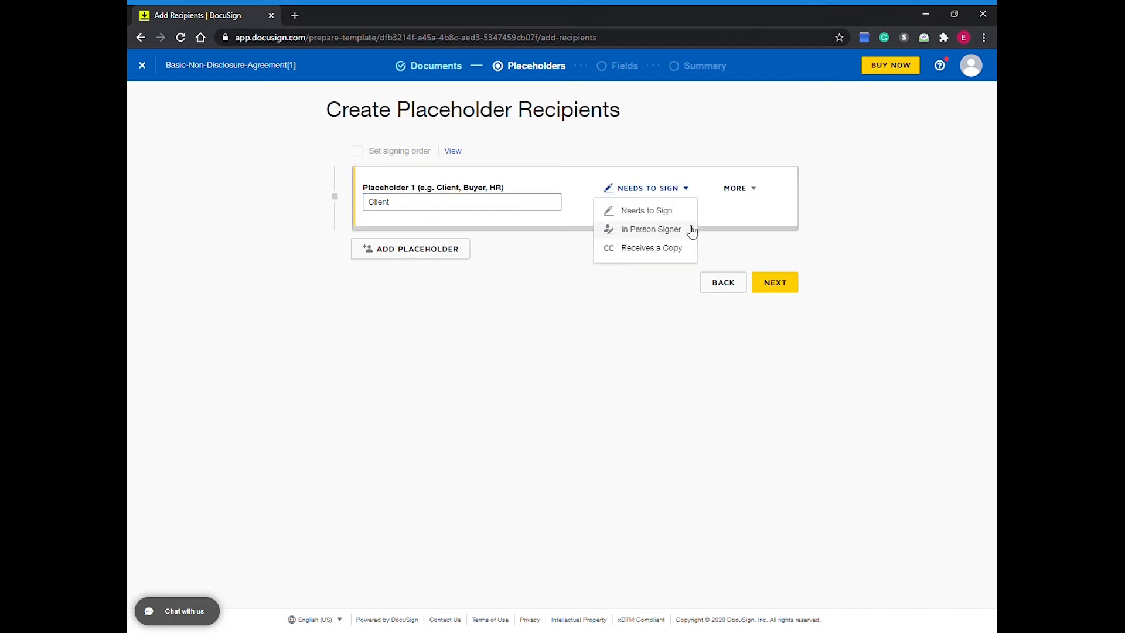
click(749, 191)
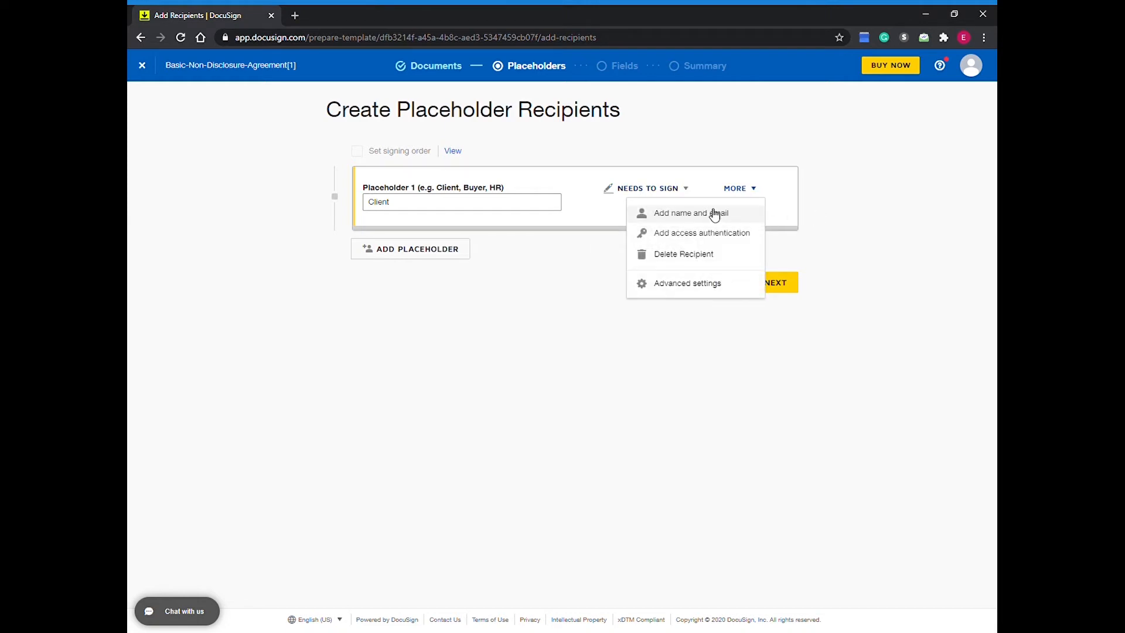
click(805, 211)
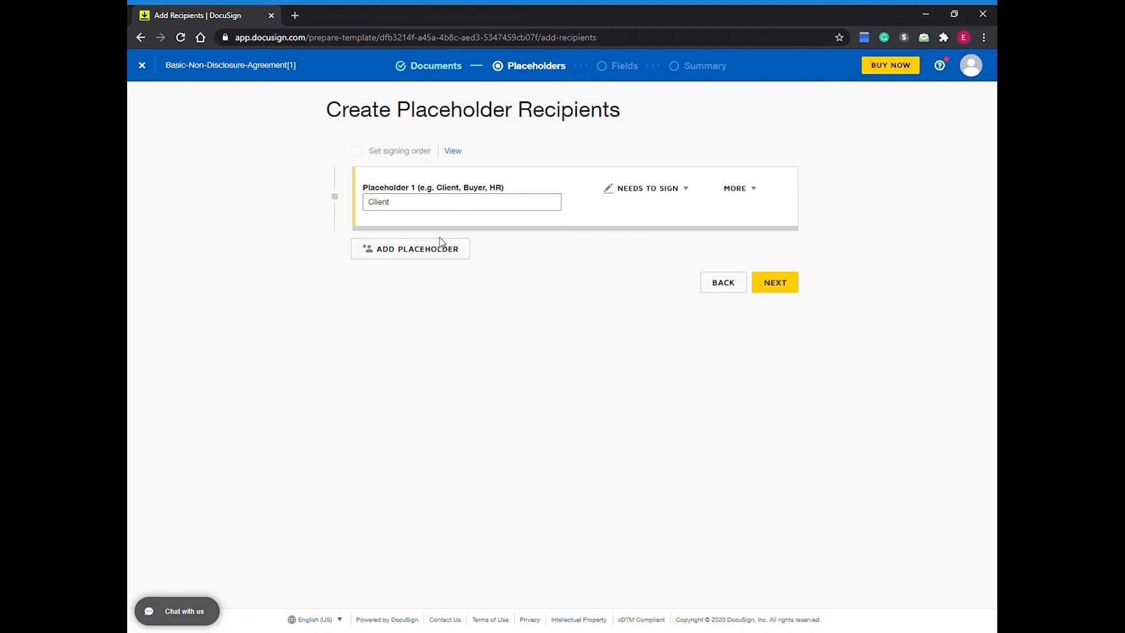
click(777, 287)
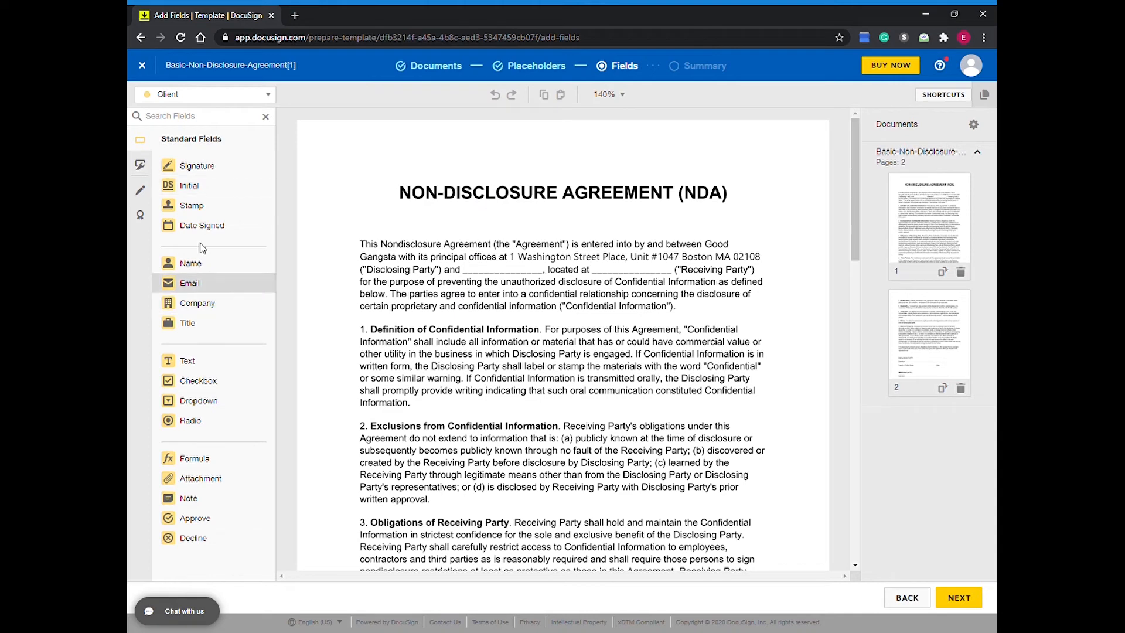
Step: Place Client text fields on the two Receiving Party blanks in the template's opening paragraph
click(222, 373)
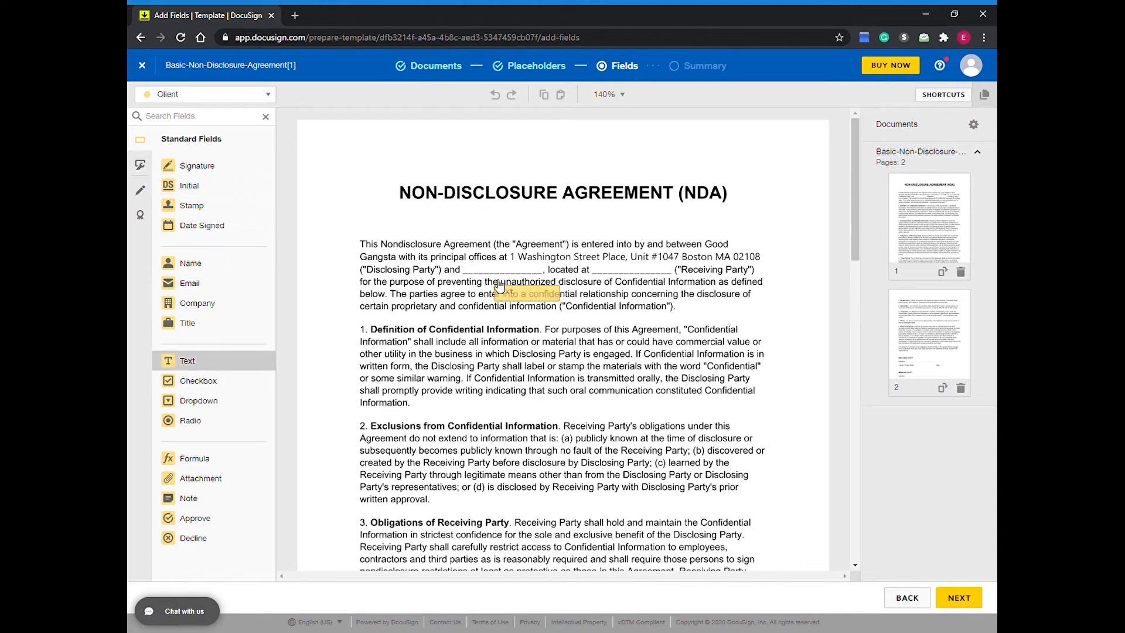
click(473, 268)
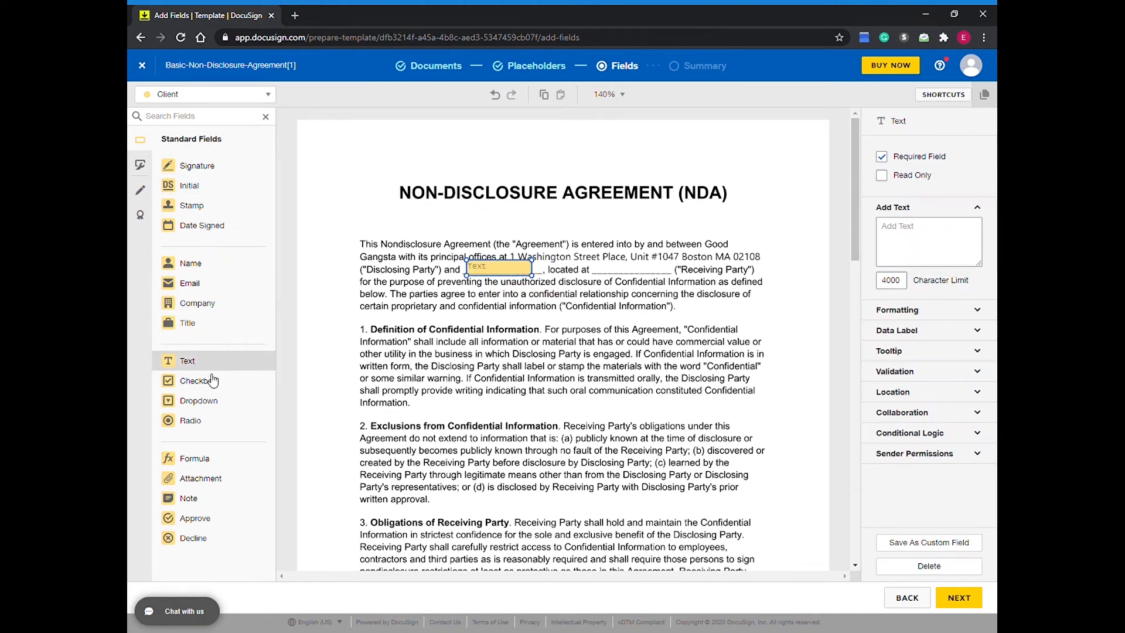
click(193, 360)
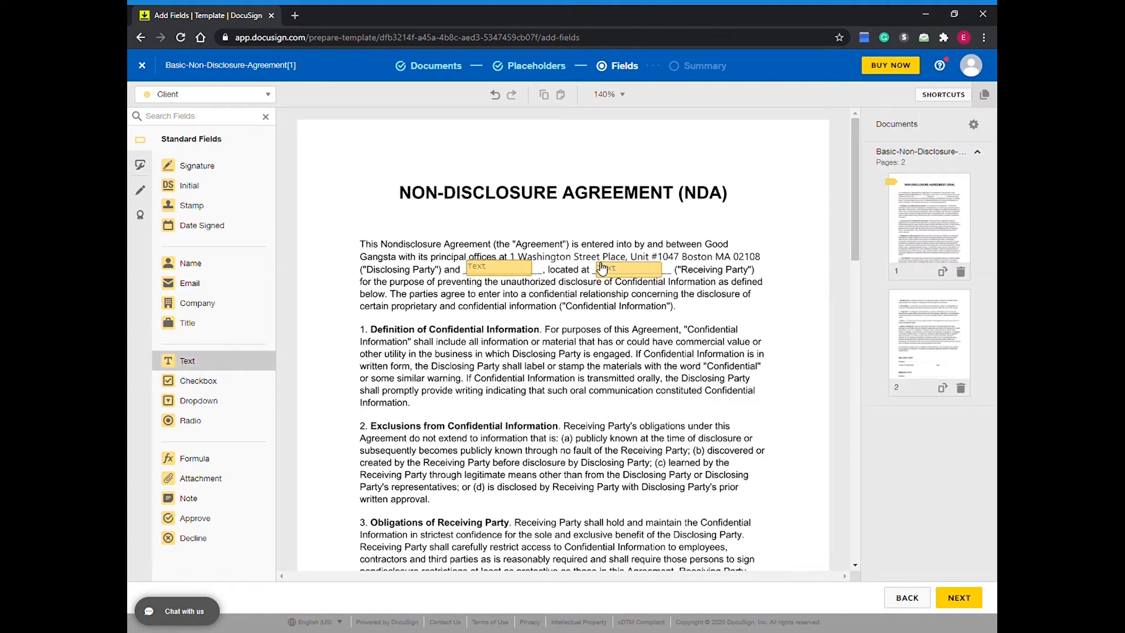
click(603, 269)
Step: Review the template's pages in the summary and save the template under the name Sample
click(959, 596)
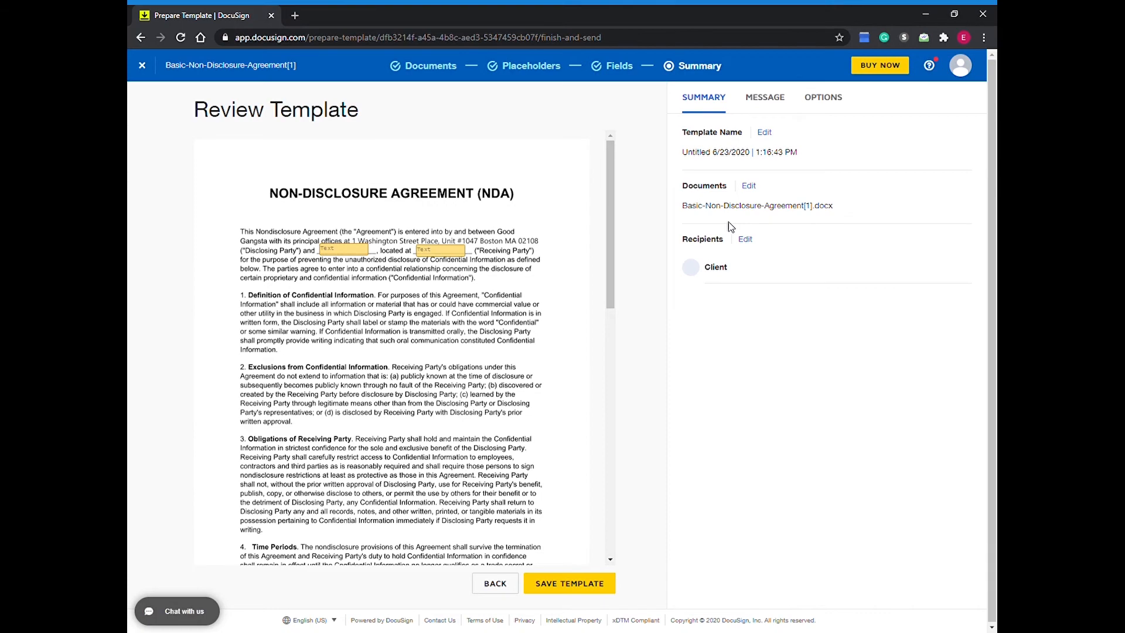
scroll(341, 362, down, 6)
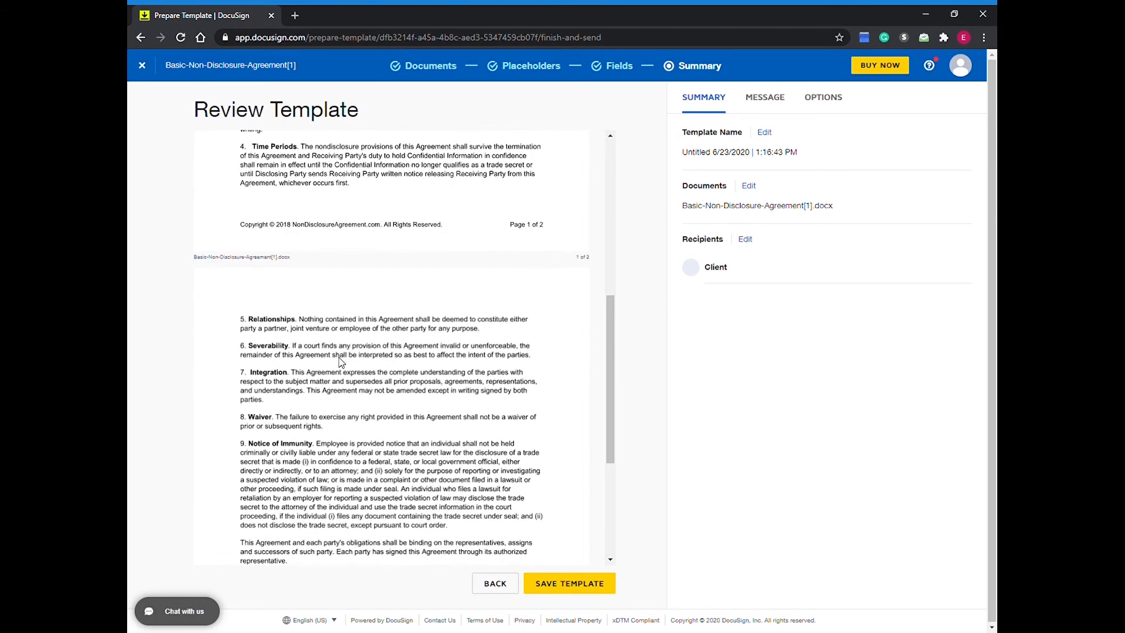
scroll(341, 362, up, 6)
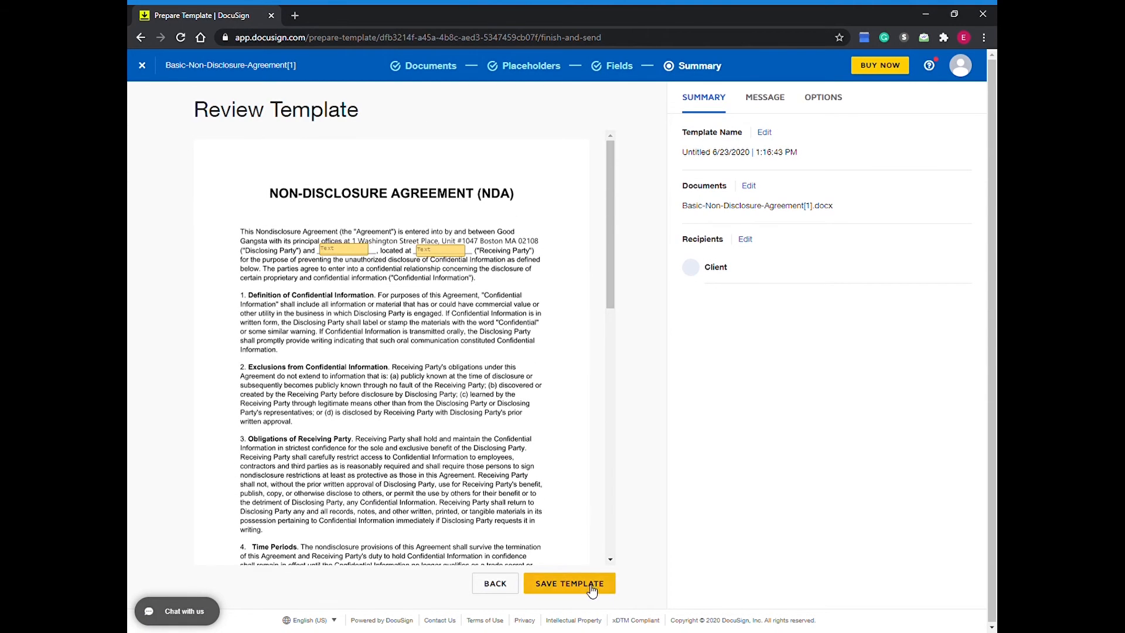
click(568, 583)
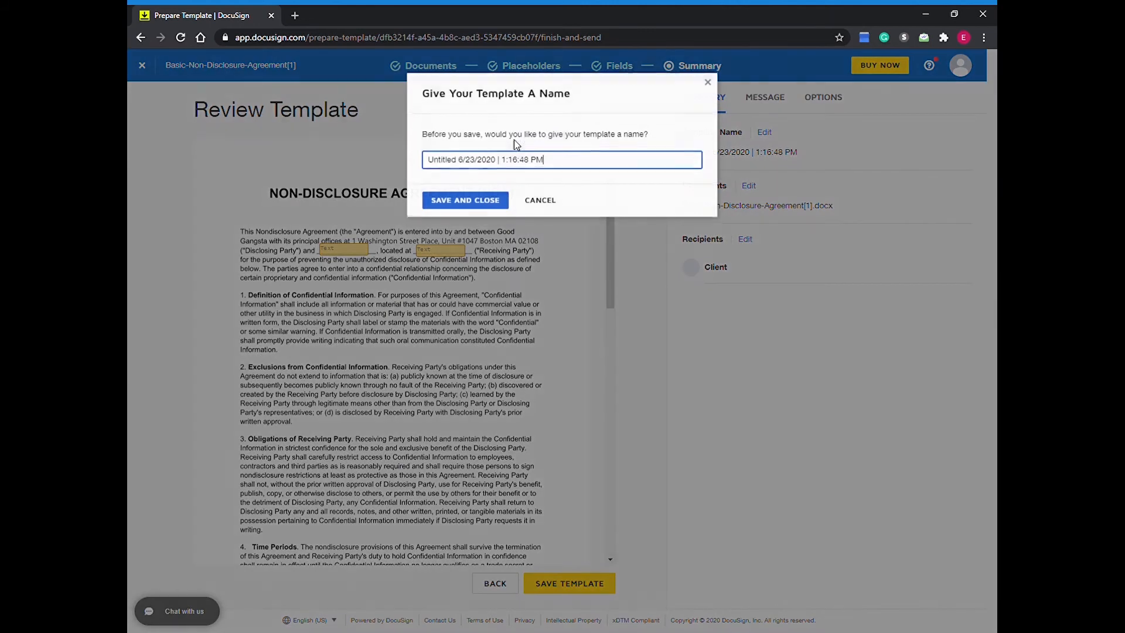
triple_click(474, 164)
text(Sample)
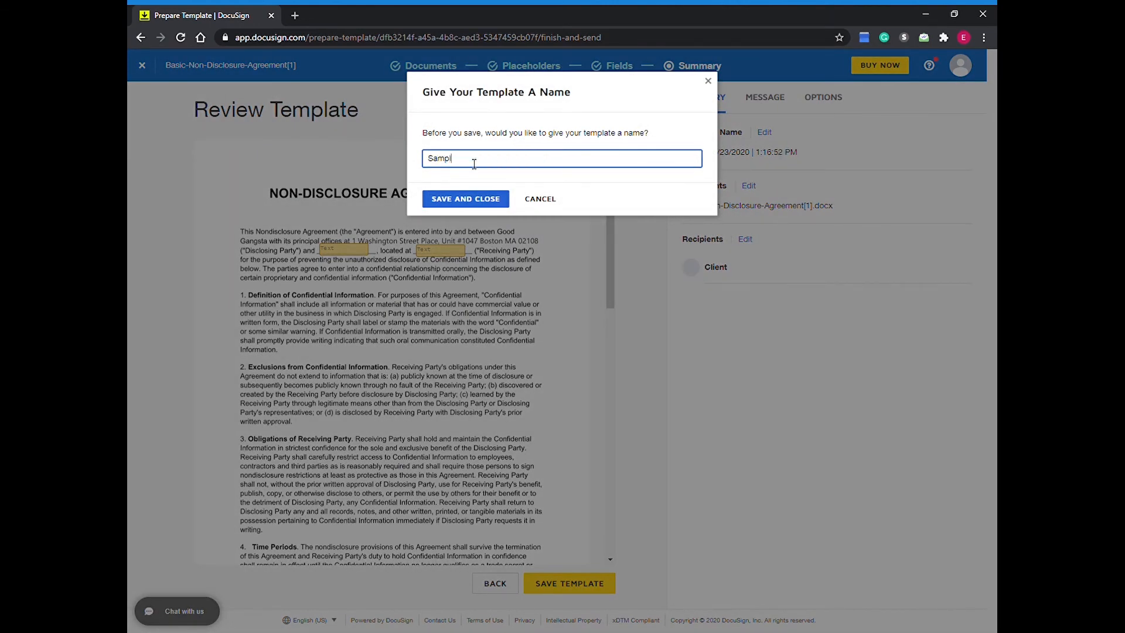
click(472, 202)
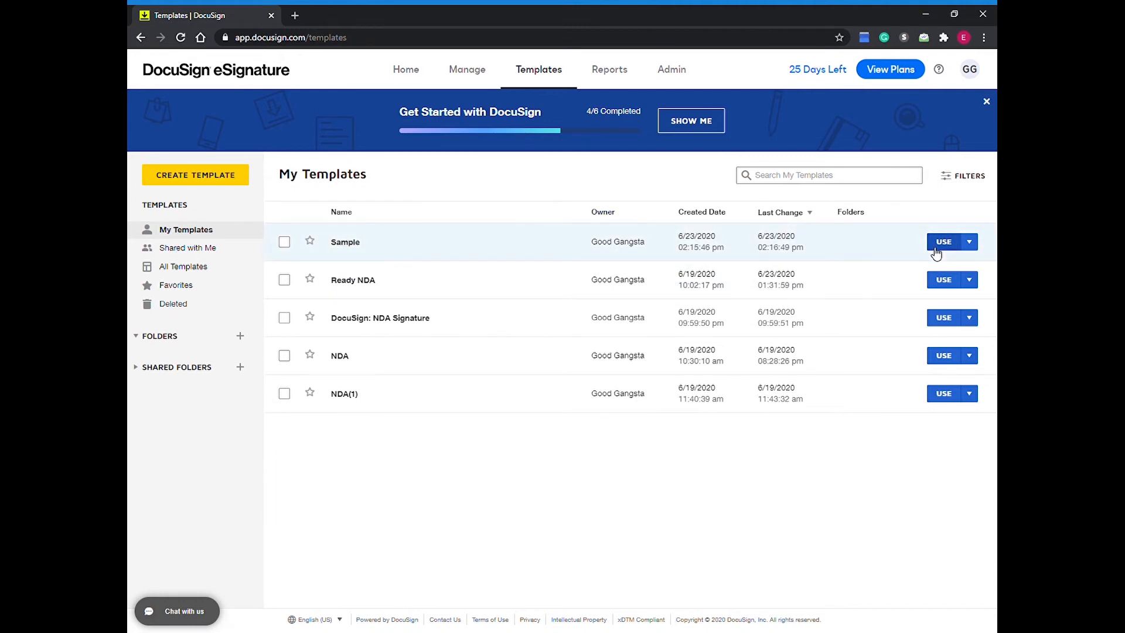
Step: Use the Sample template for a new envelope and enter the Client recipient's name and email address
click(935, 249)
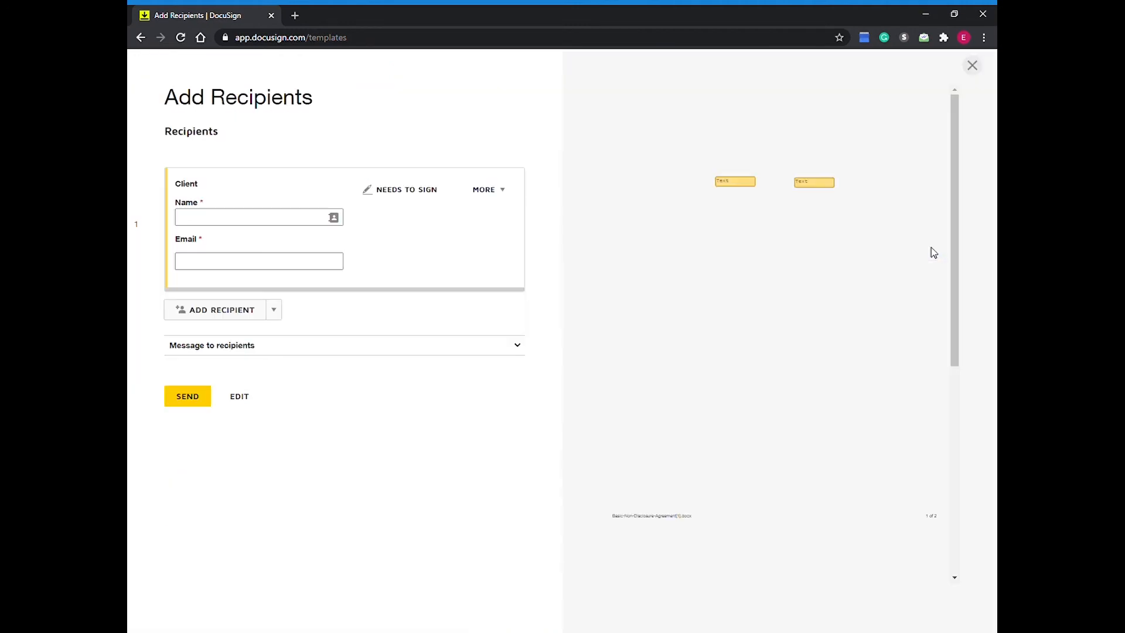
click(318, 225)
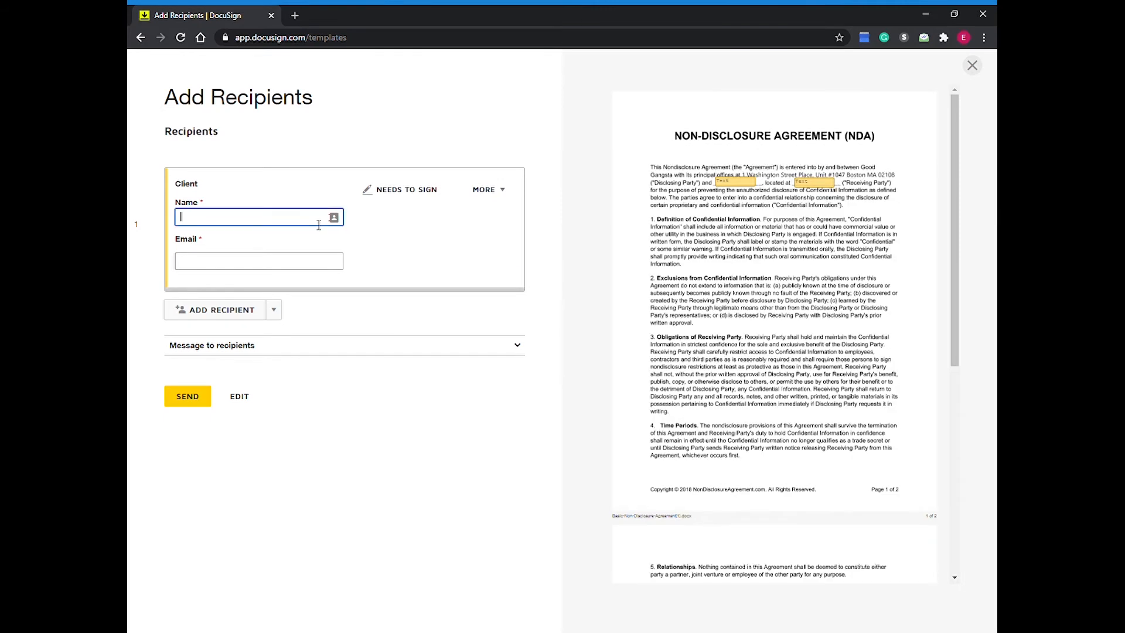
text(Rajiv)
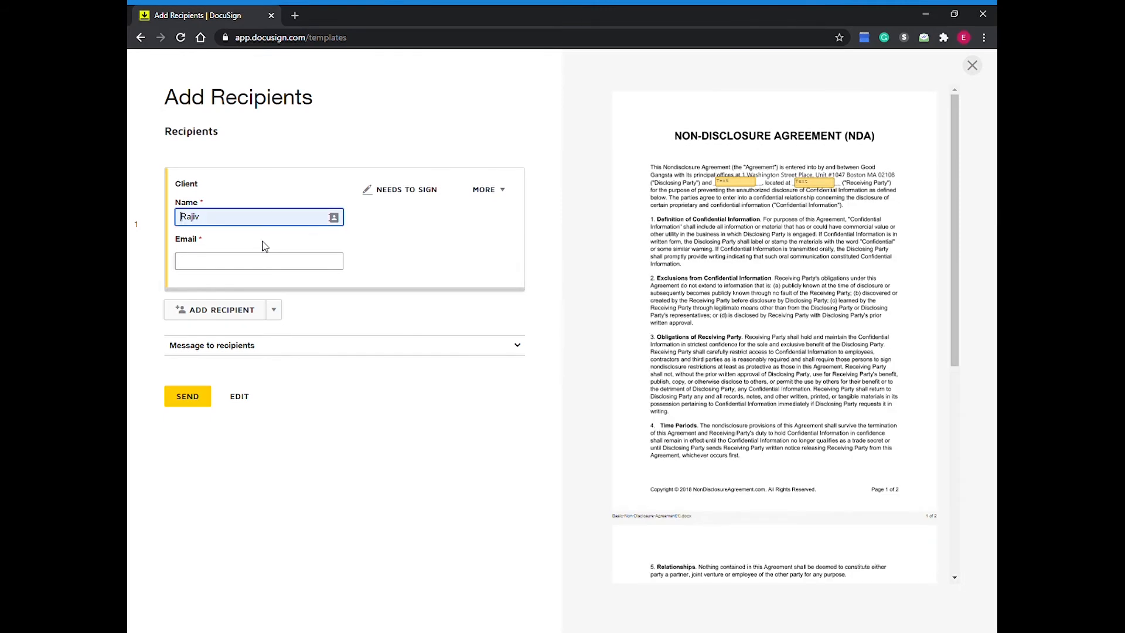
click(258, 262)
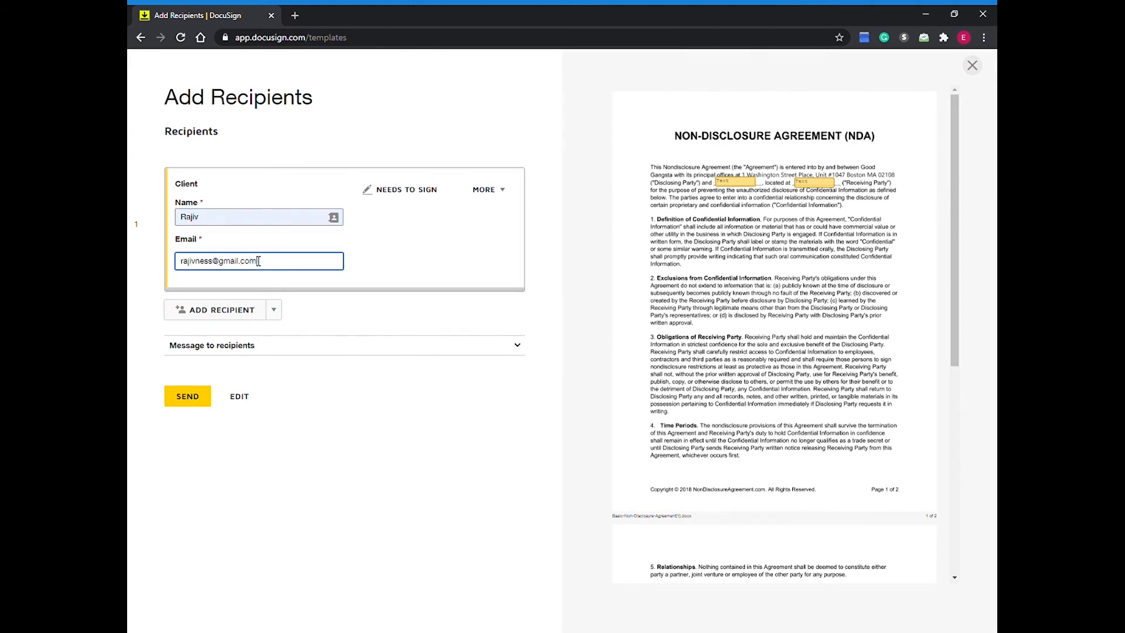
Step: Try adding a second recipient by name while checking the document preview, and remove that recipient again
click(261, 307)
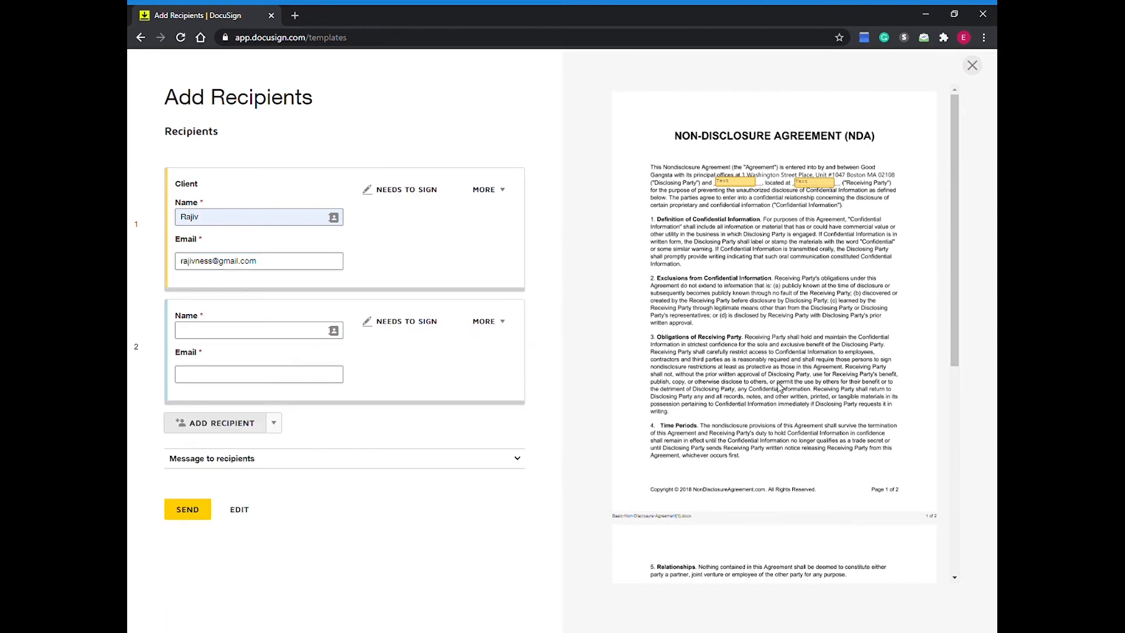
scroll(781, 395, down, 5)
scroll(762, 264, up, 5)
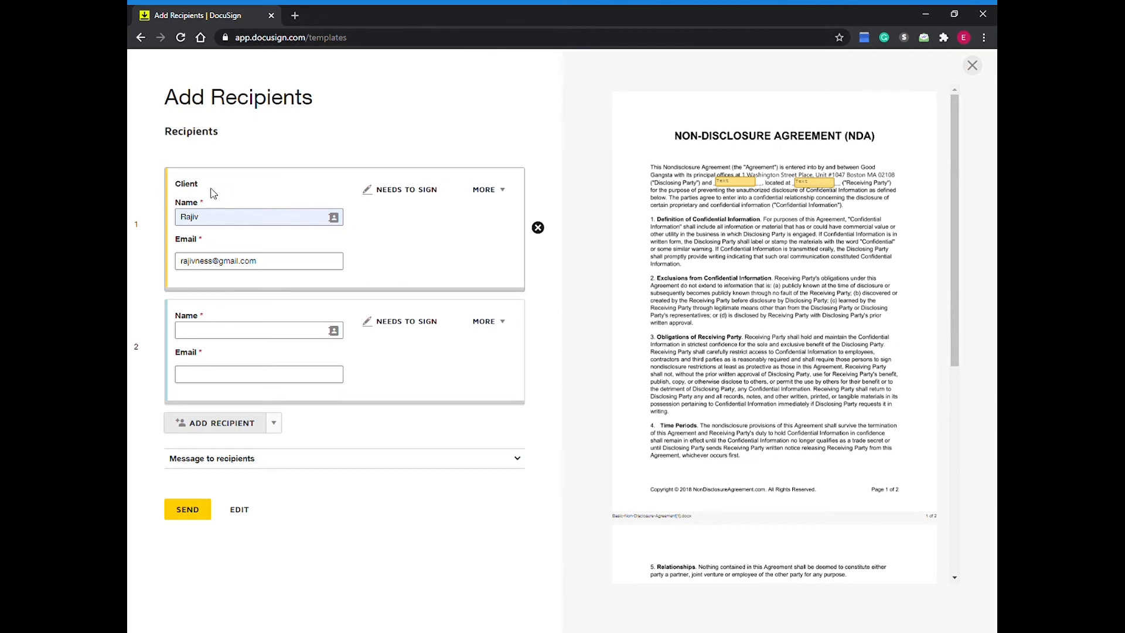
scroll(703, 380, down, 5)
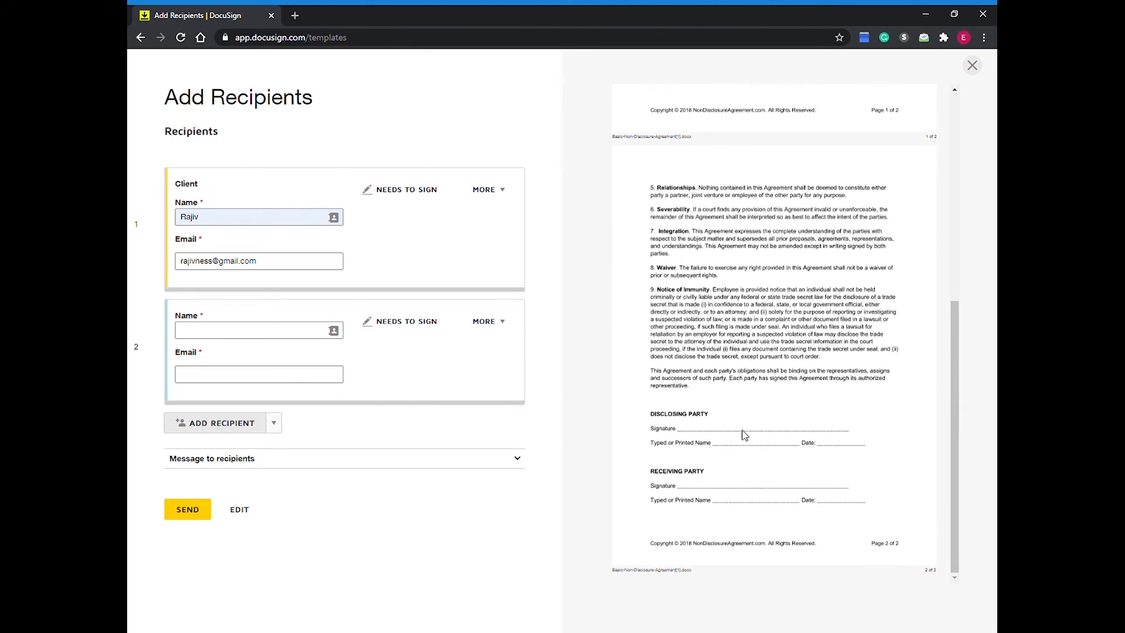
scroll(737, 311, up, 5)
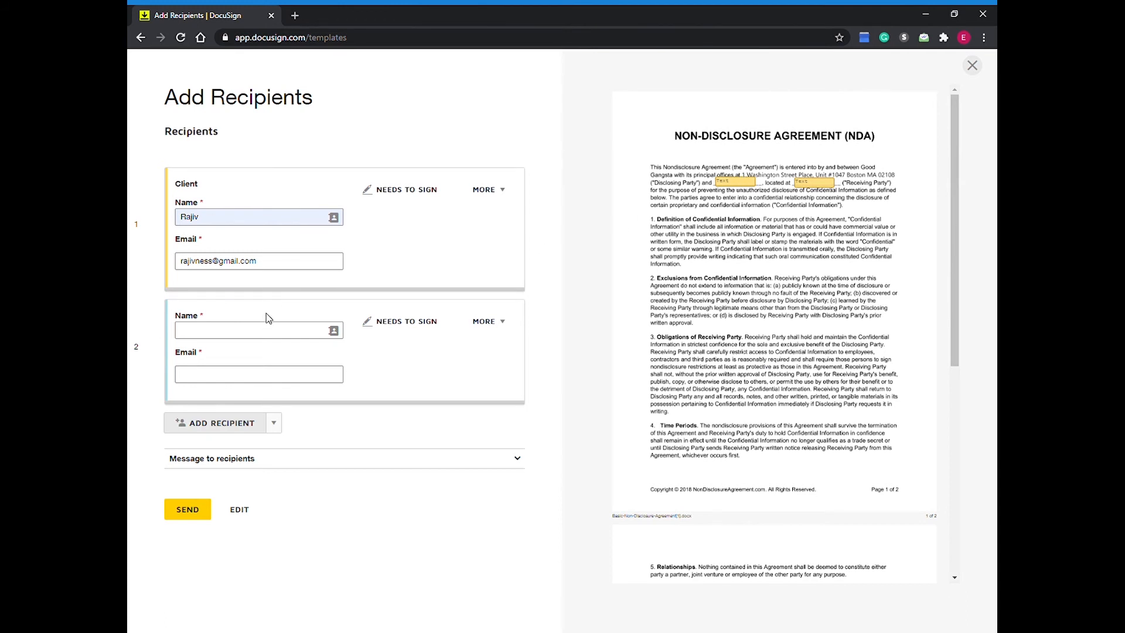
click(263, 331)
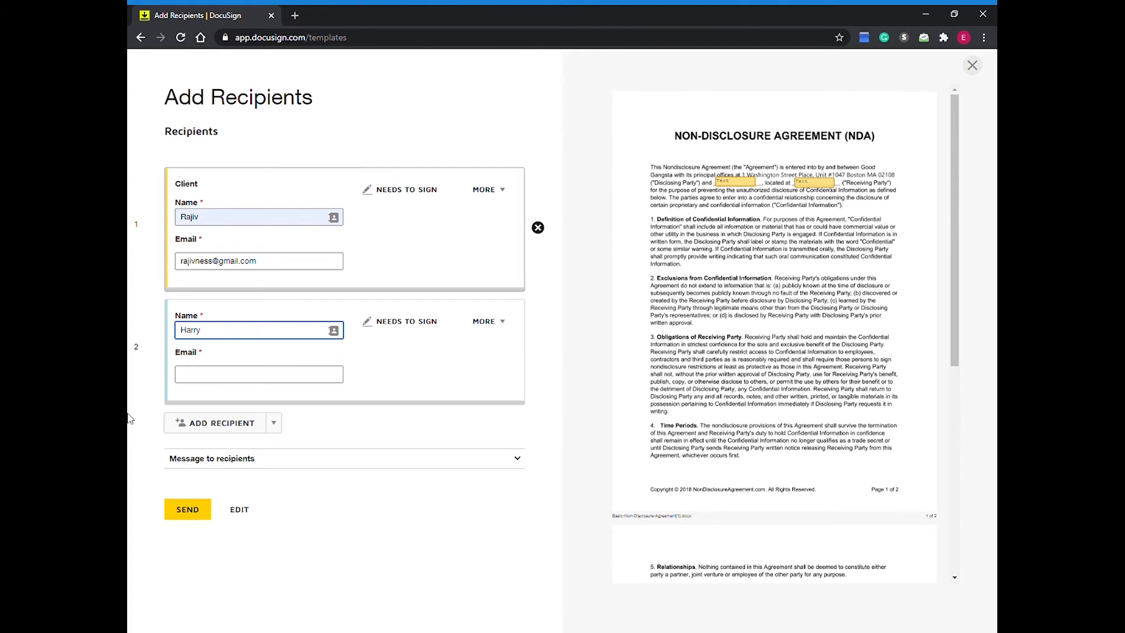
click(538, 351)
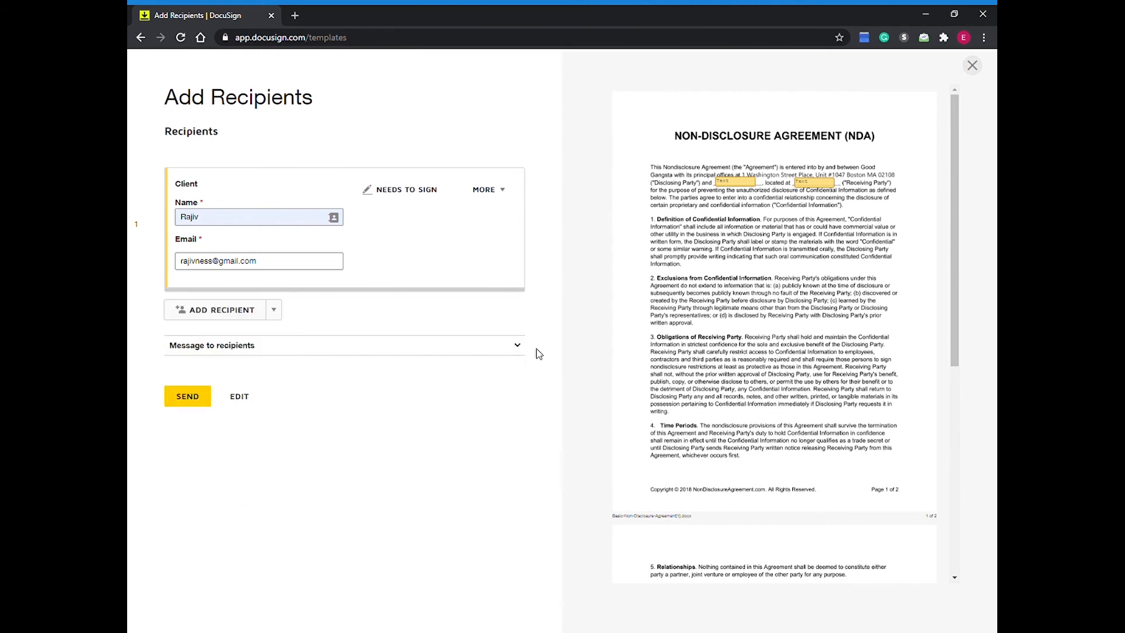
Step: Expand the message to recipients and look over its email subject and email message fields
click(253, 347)
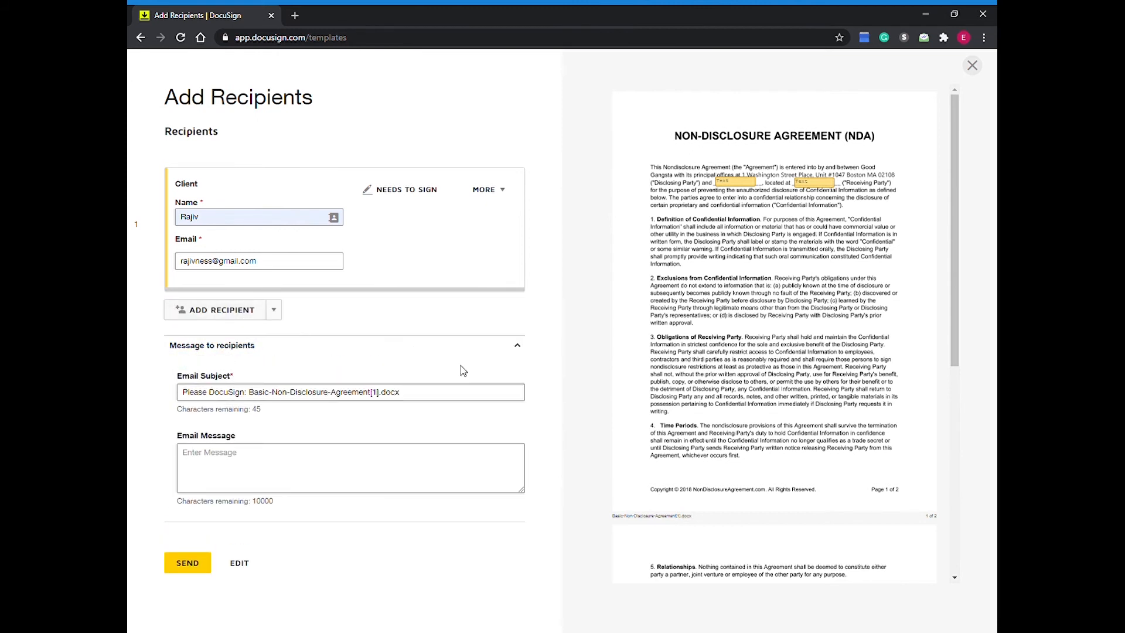
triple_click(321, 400)
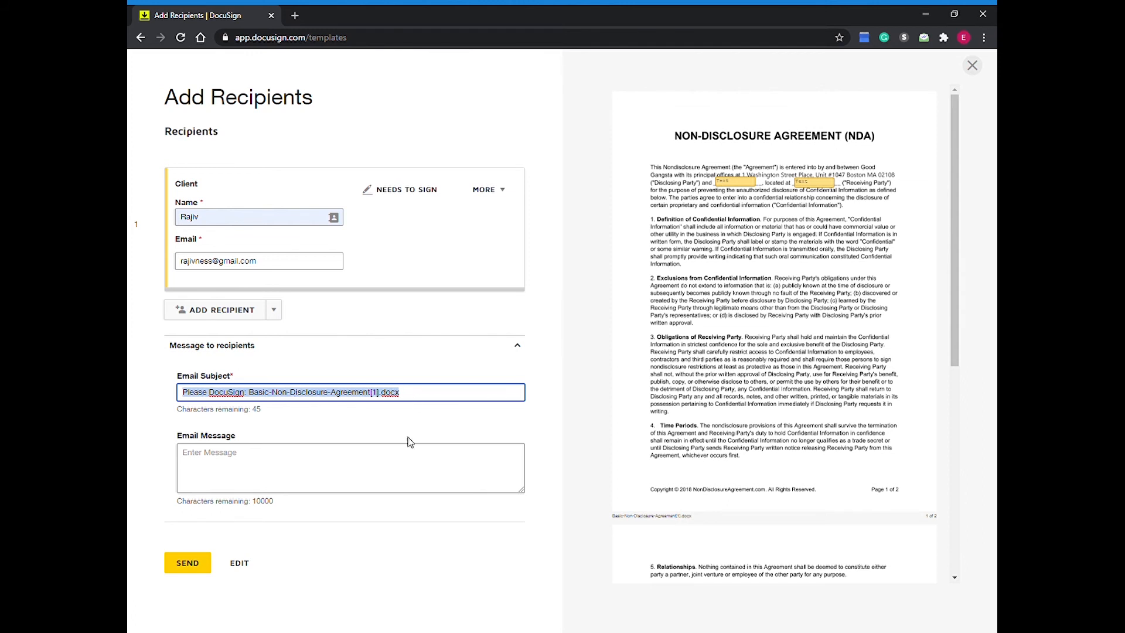
click(243, 475)
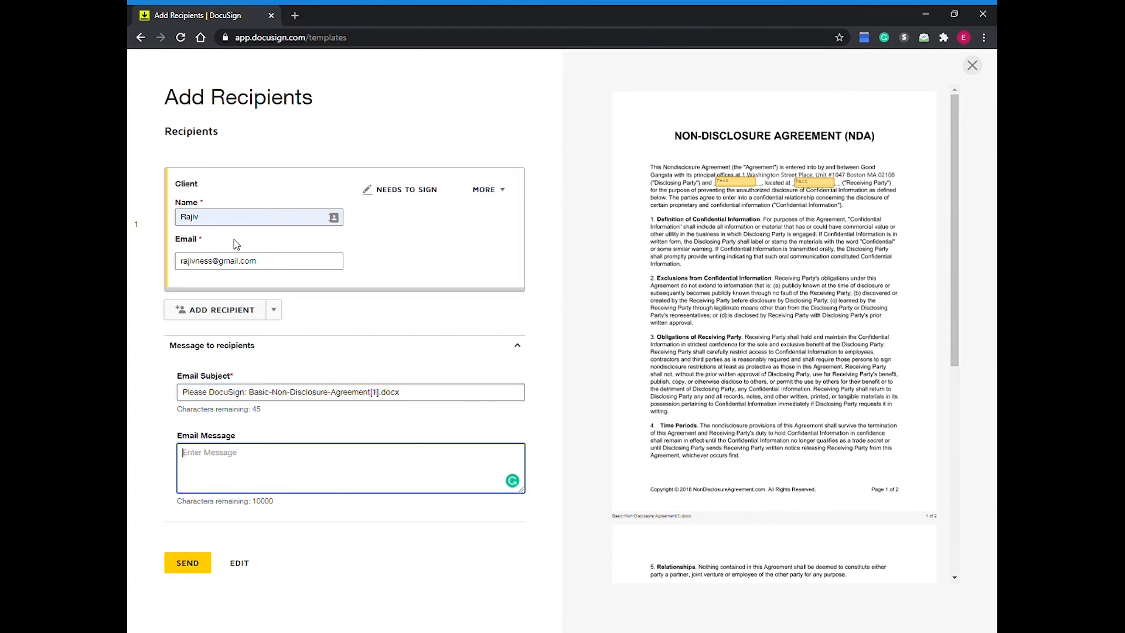
Step: Replace the Client recipient's name and email address with another contact's details and send the envelope
click(238, 219)
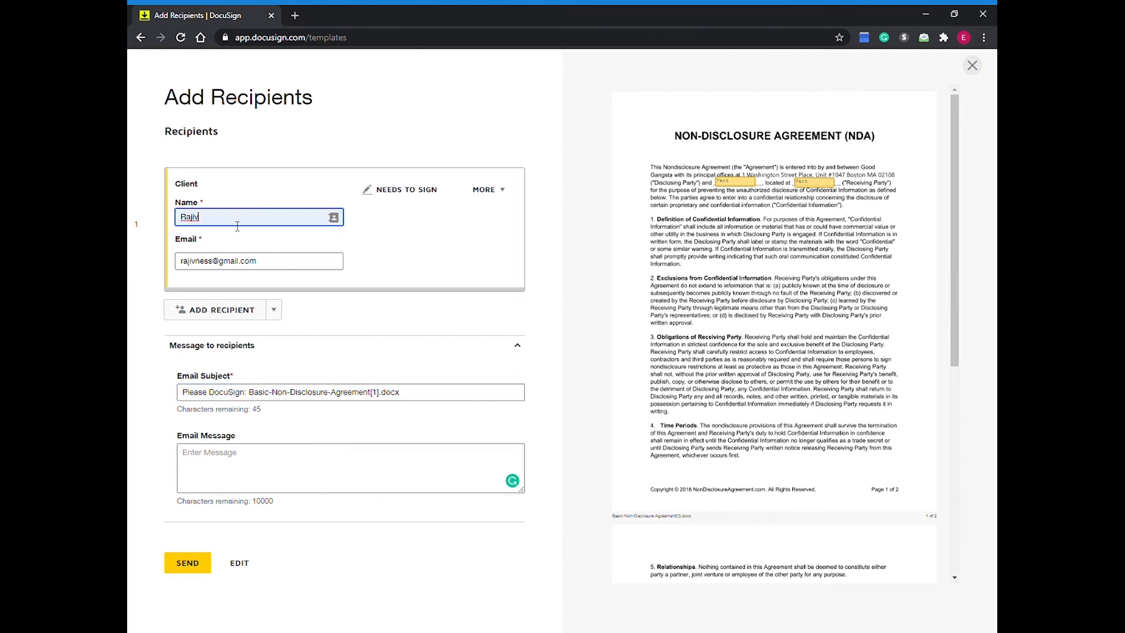
double_click(273, 223)
text(Elena)
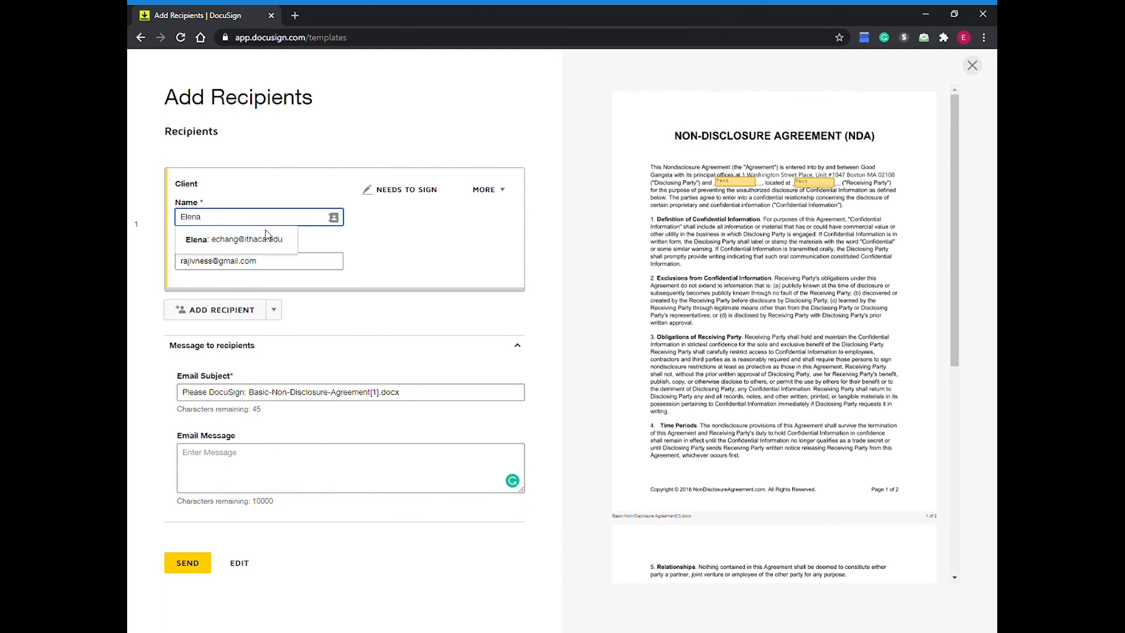
click(268, 264)
key(ctrl+a)
text(e)
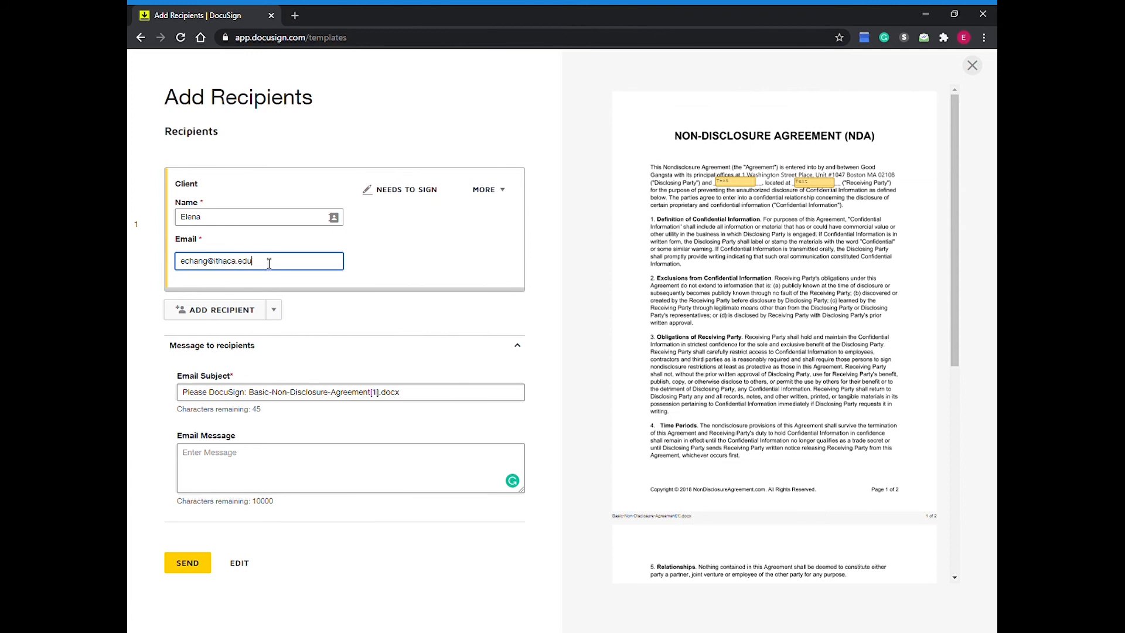
click(194, 564)
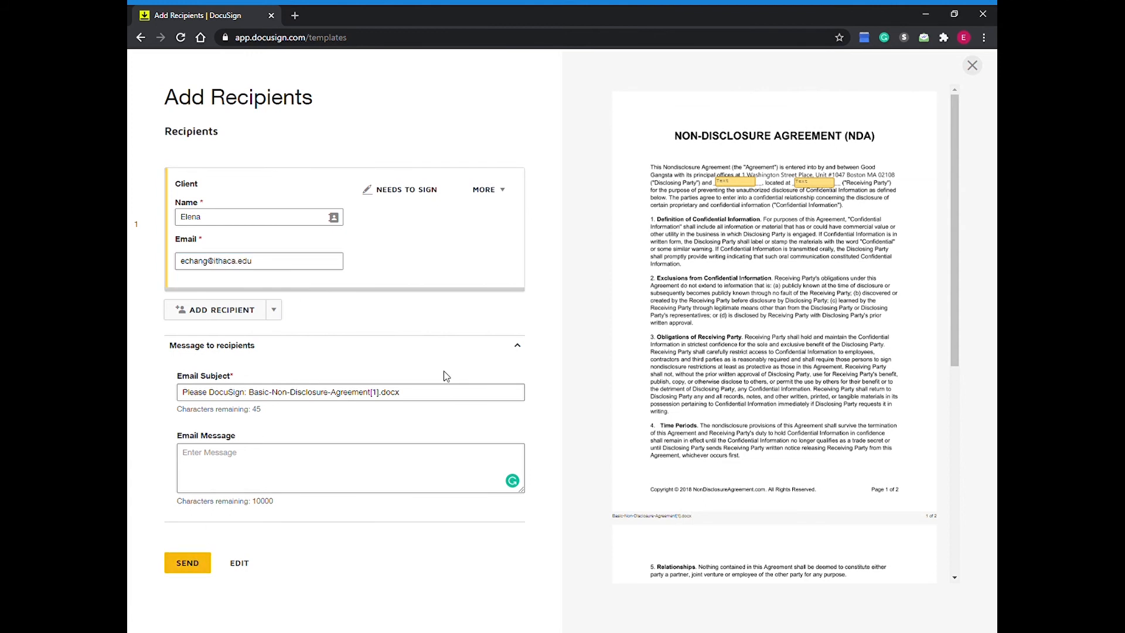
click(187, 567)
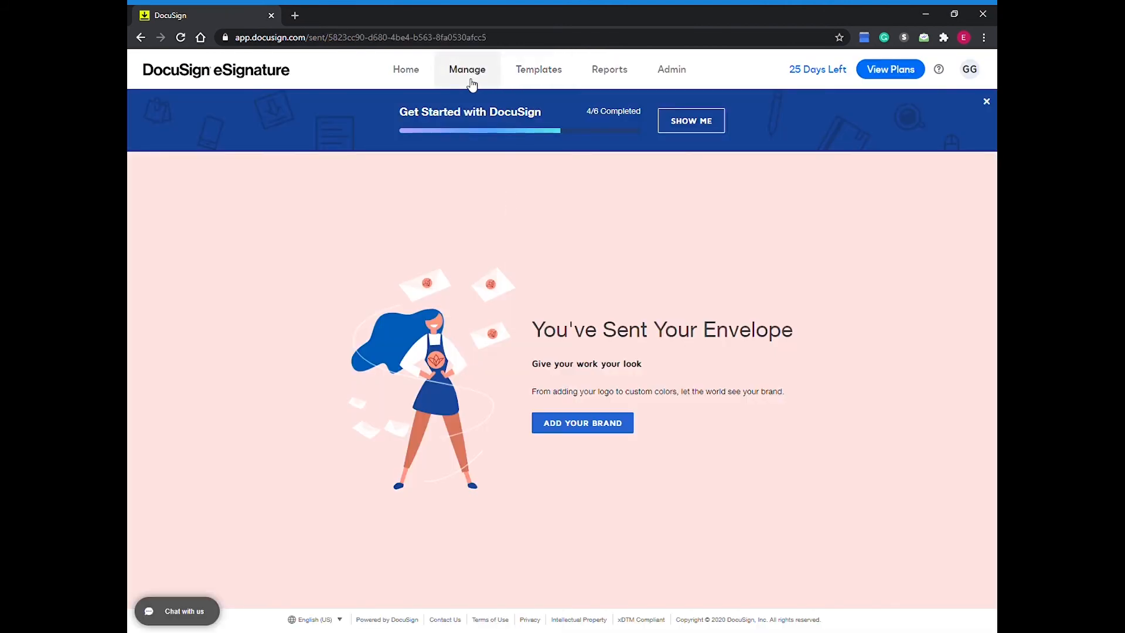
Step: Go through the managed envelopes under Expiring Soon, Authentication Failed, Waiting for Others, Action Required and Completed
click(463, 78)
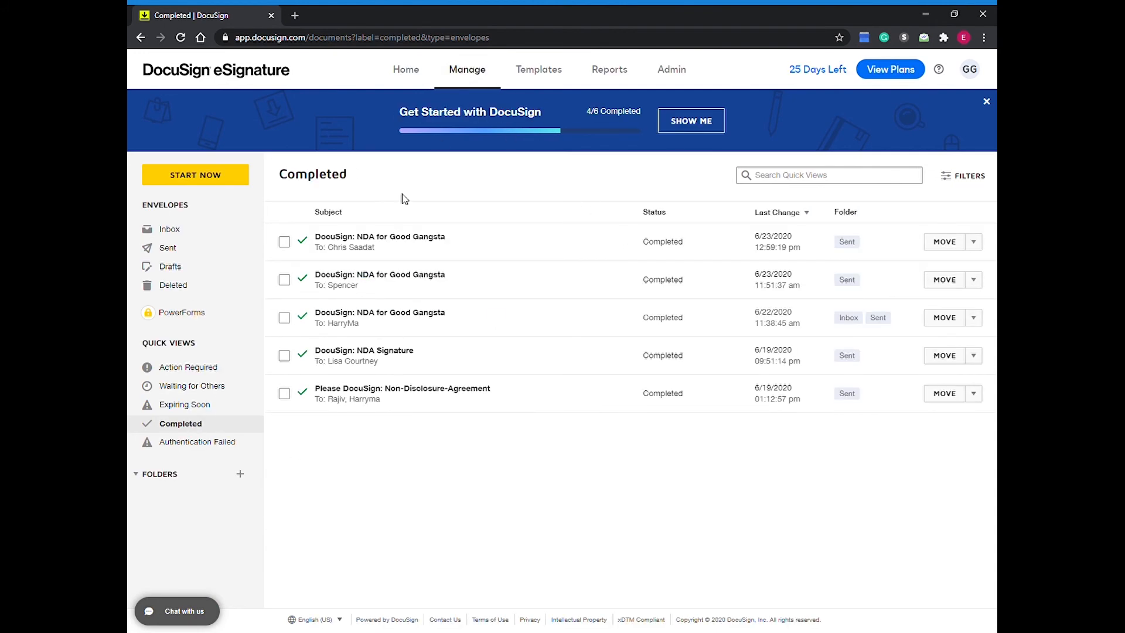
click(202, 409)
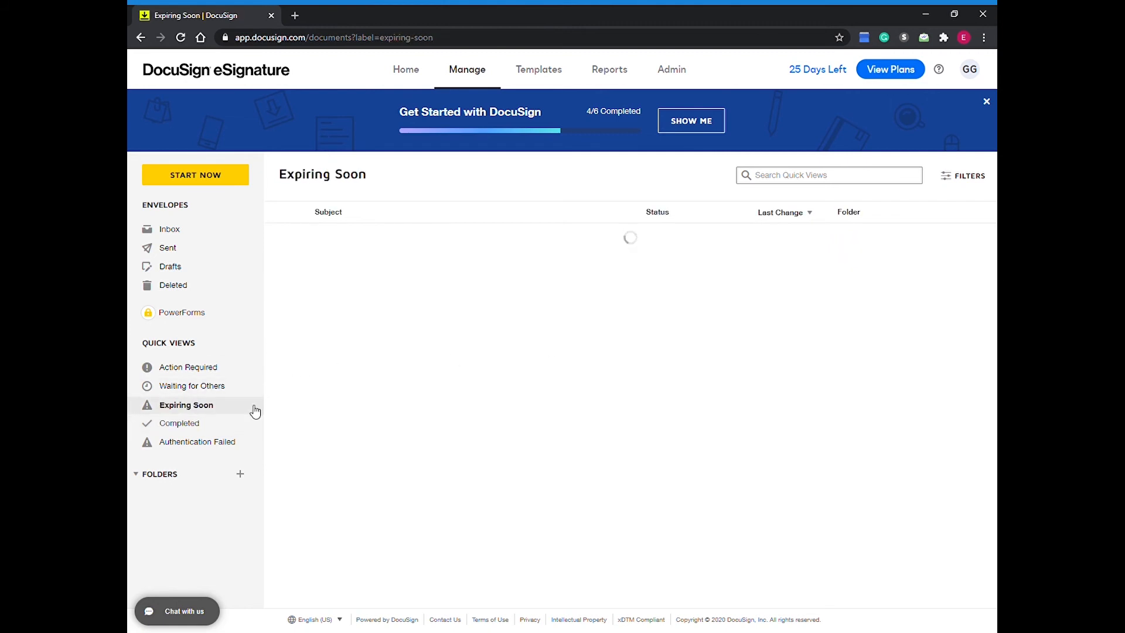
click(213, 444)
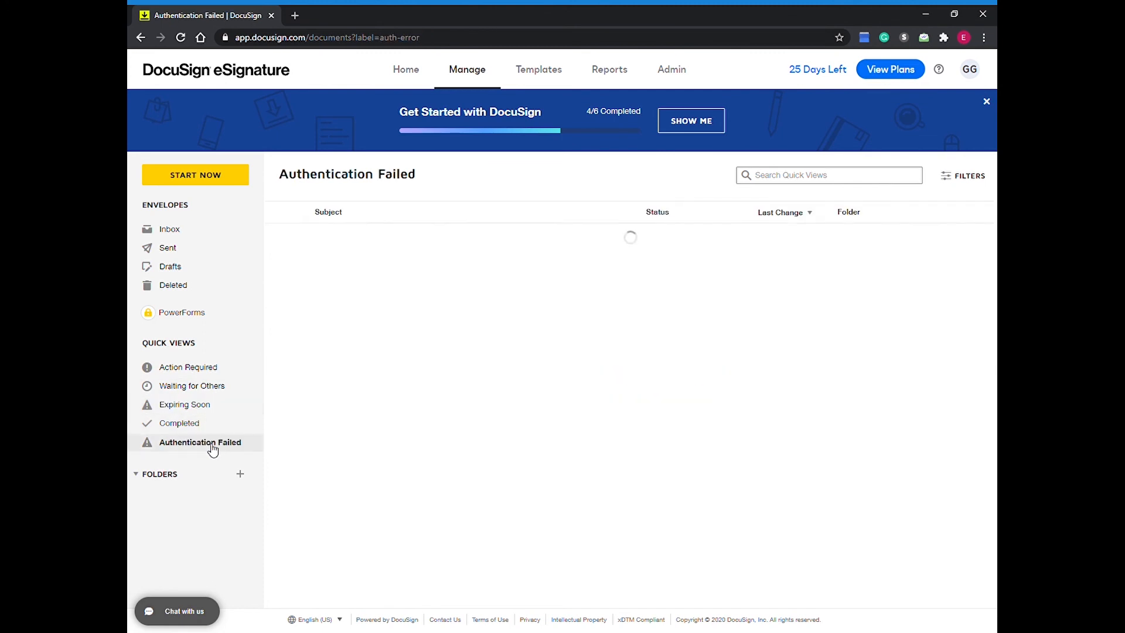
click(241, 391)
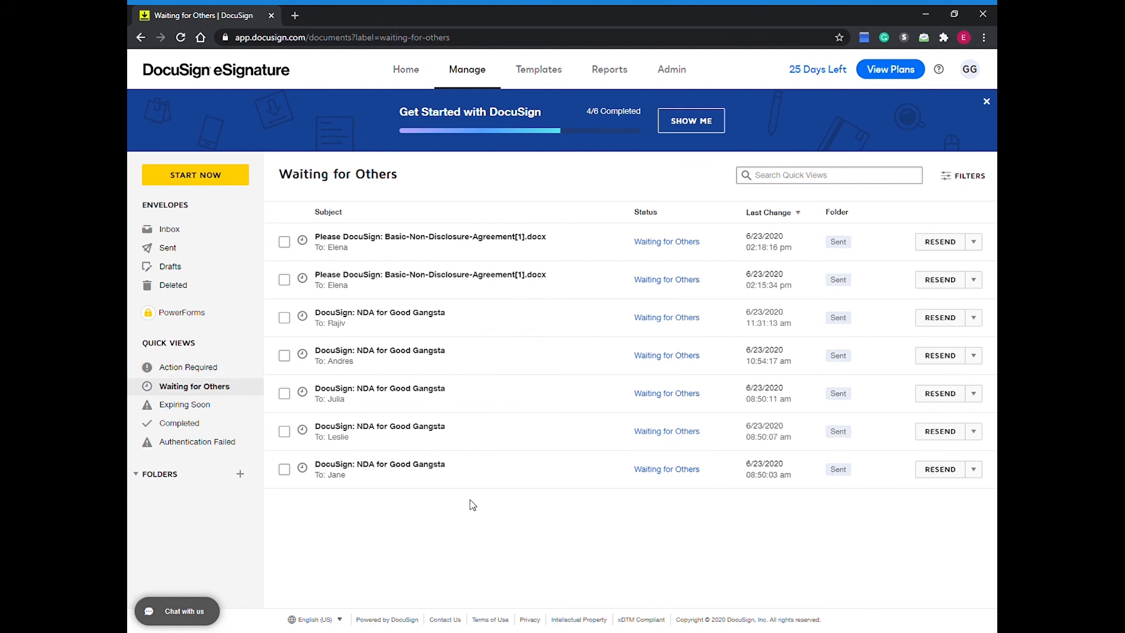
click(214, 368)
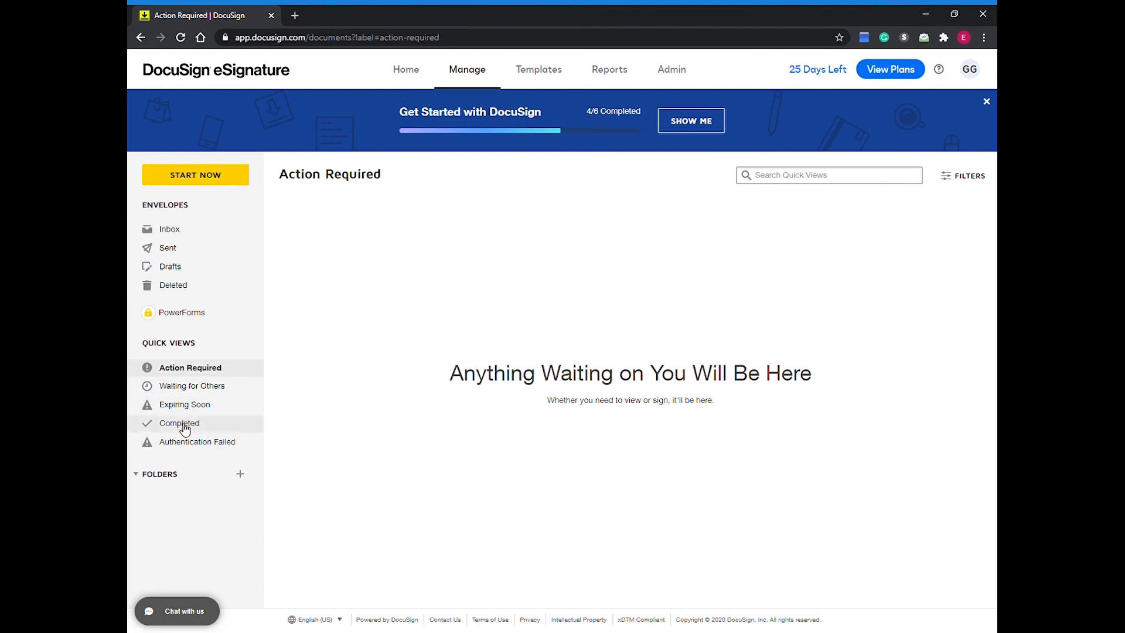
click(216, 427)
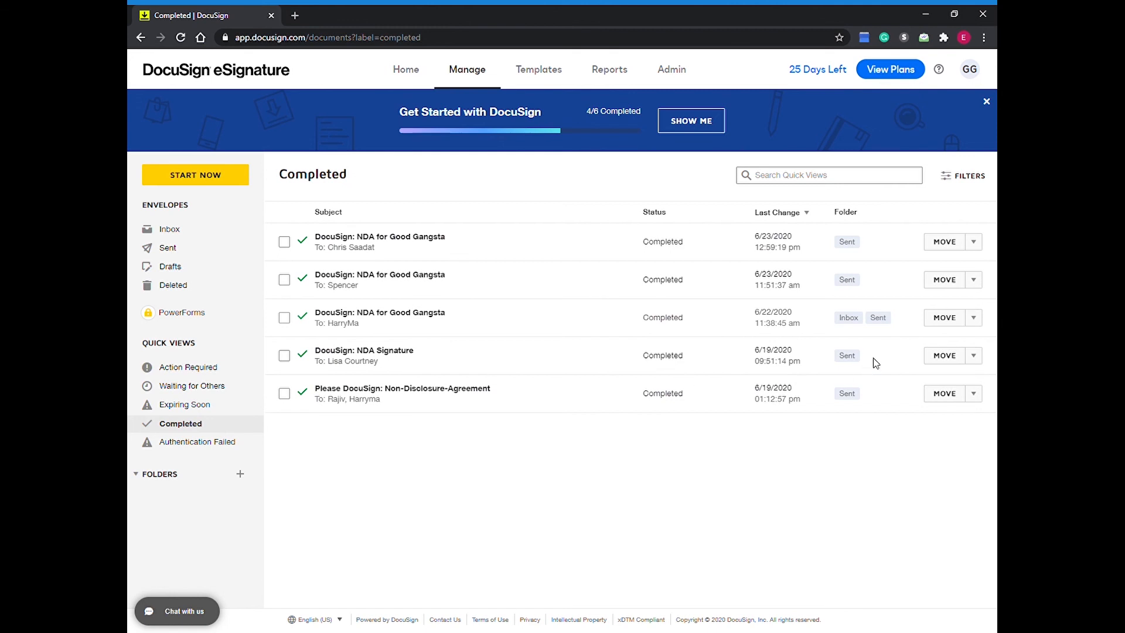
Step: Open the completed "Please DocuSign: Non-Disclosure-Agreement" envelope and download it with all PDFs combined into one file
click(978, 398)
click(498, 420)
click(470, 391)
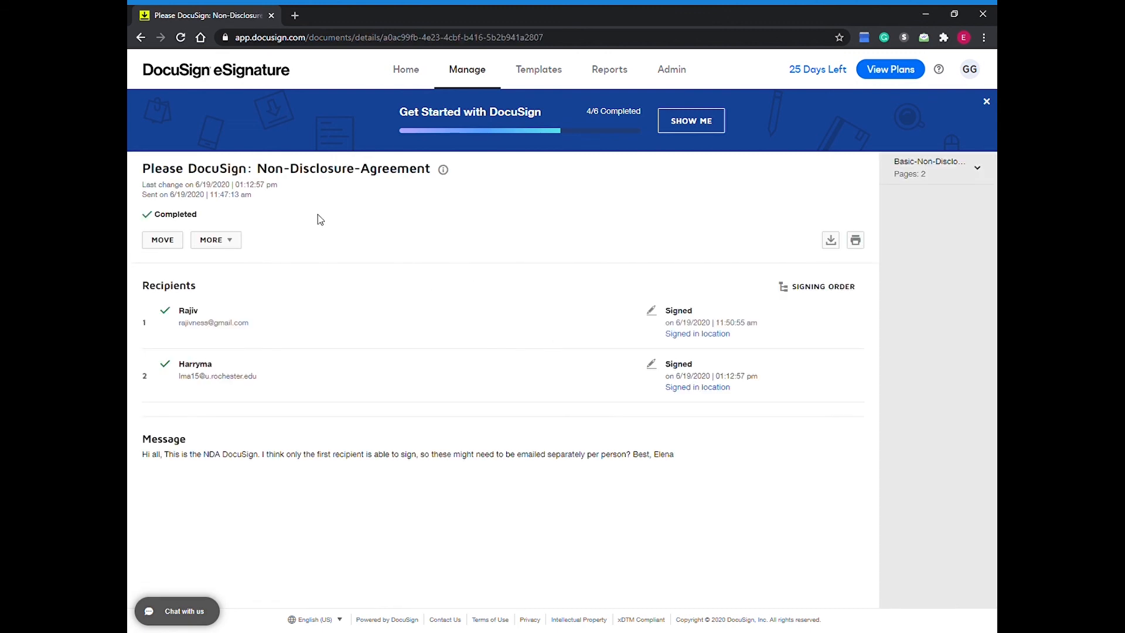
click(832, 240)
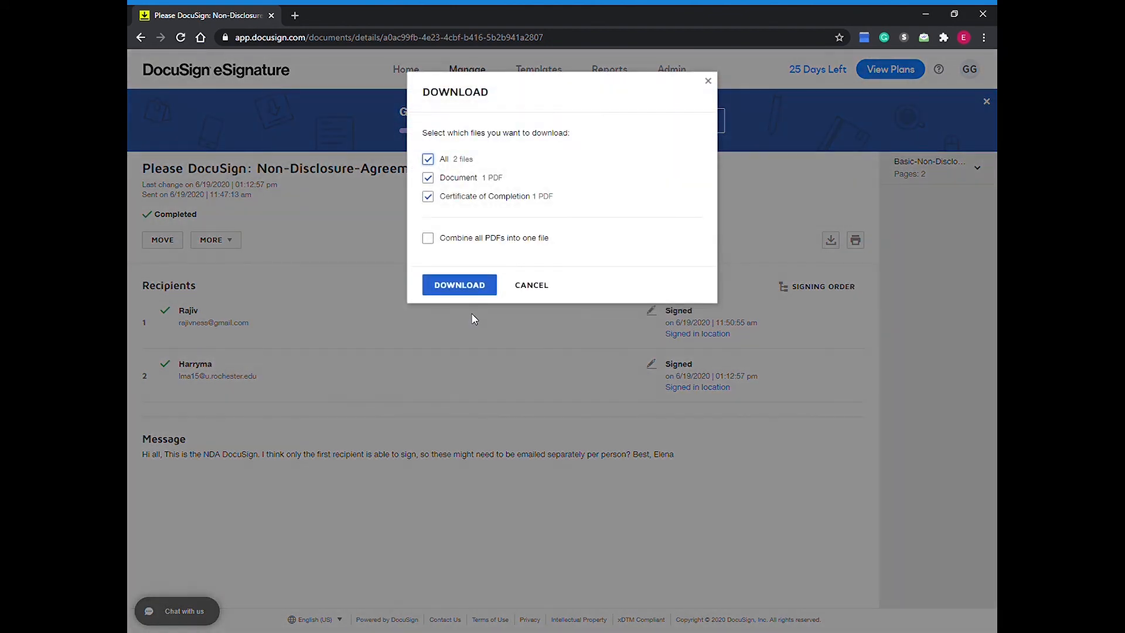
click(444, 237)
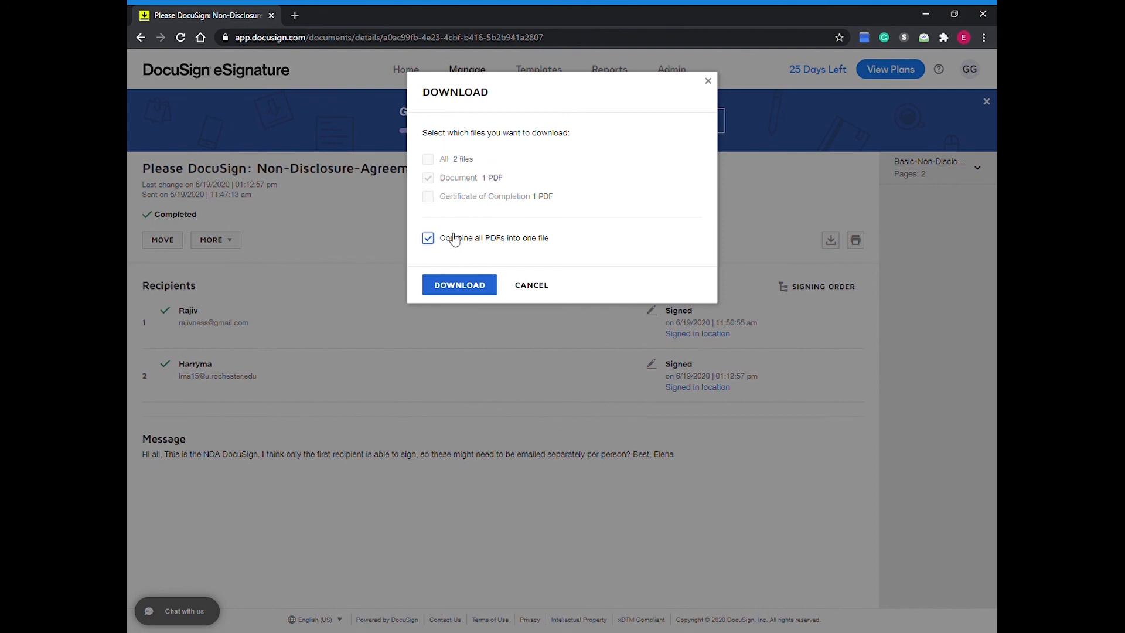
click(463, 286)
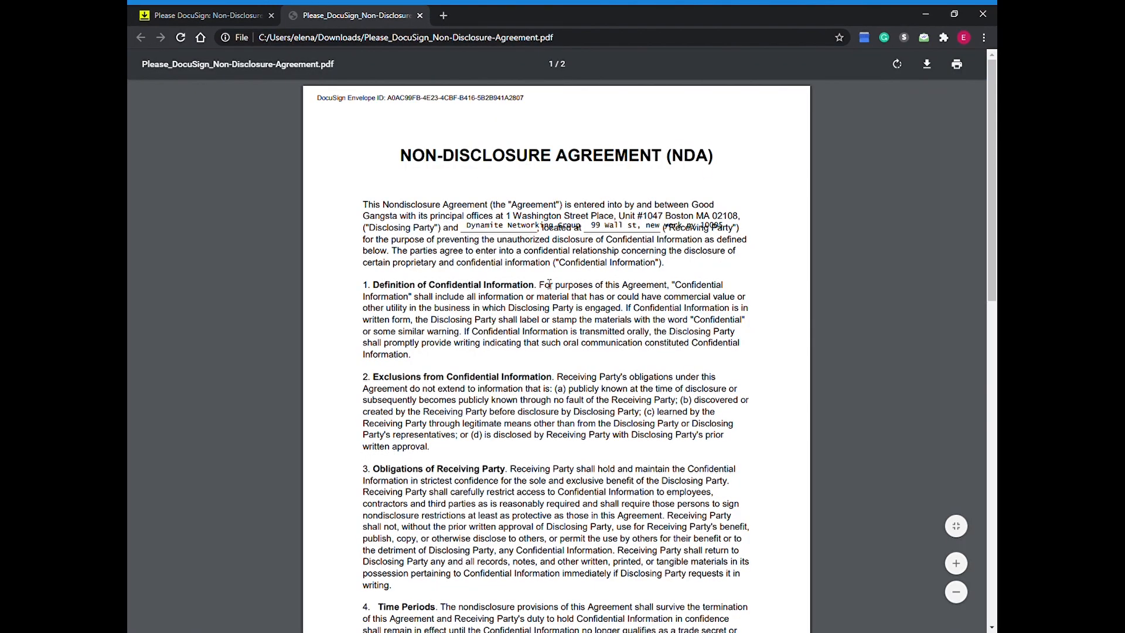
Step: Review the downloaded agreement PDF through to its signature section and return to the envelope's details page
scroll(658, 316, down, 6)
scroll(658, 315, down, 5)
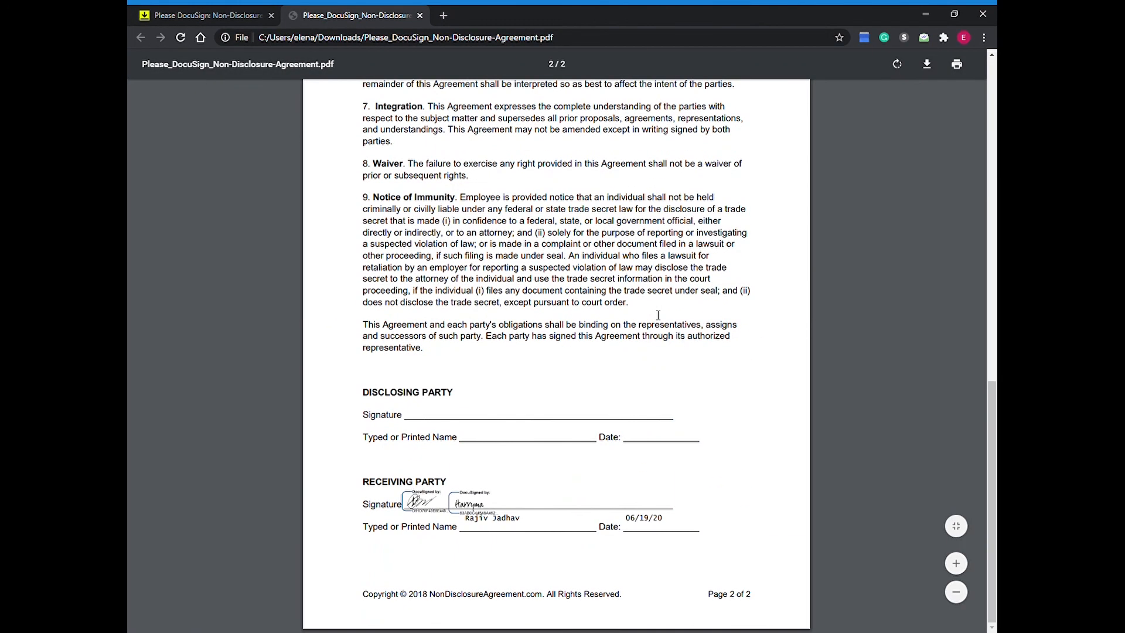
click(253, 13)
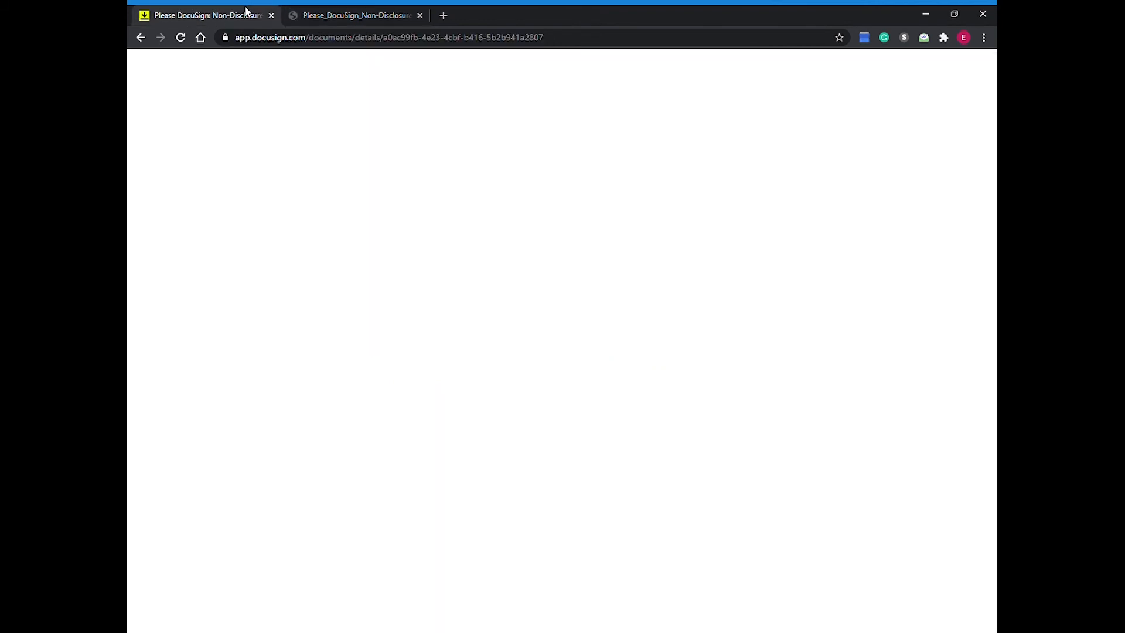